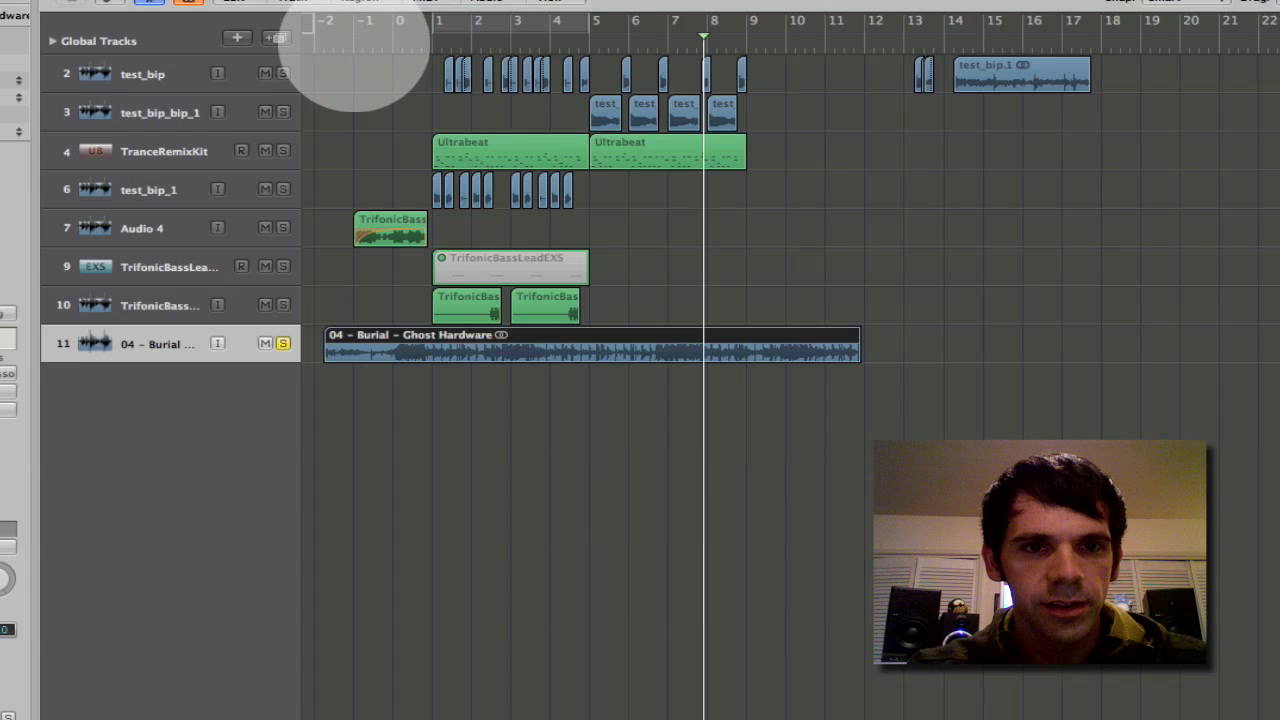
Start playback from just before bar 1 so it loops over the bars 1–5 cycle
double_click(355, 30)
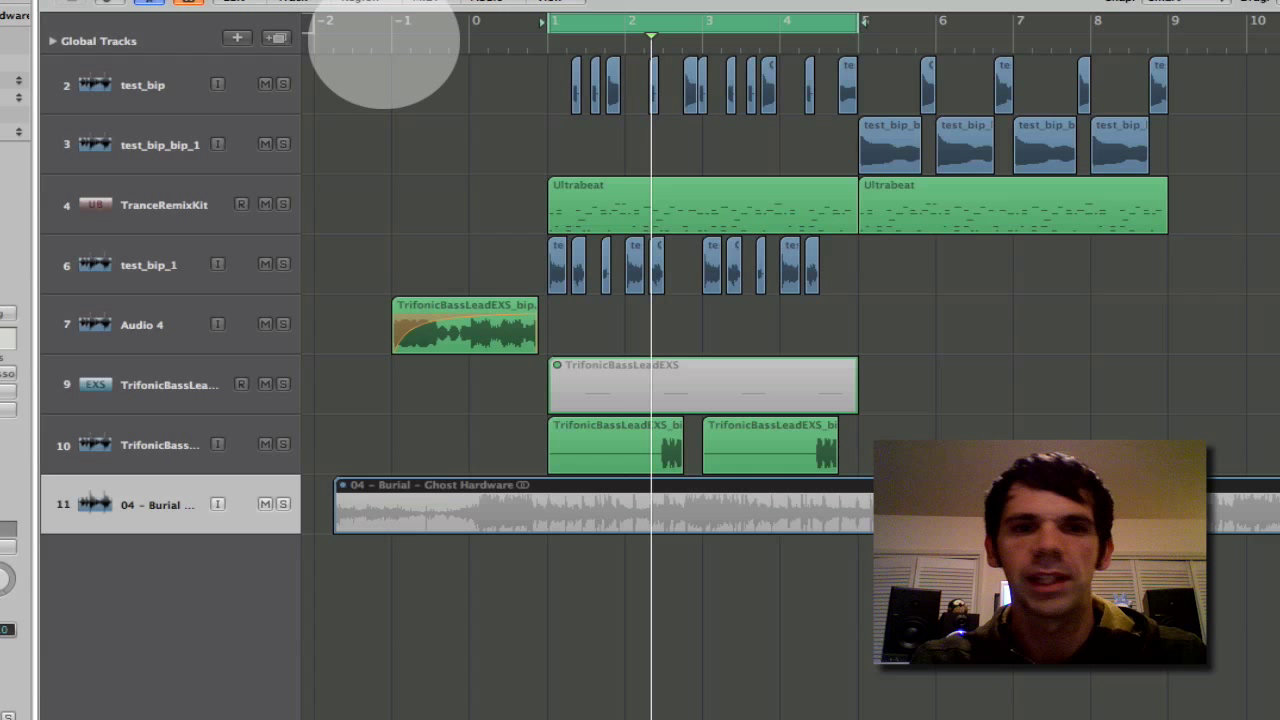
Restart playback from just before bar 1, looping through bars 1–5
double_click(384, 42)
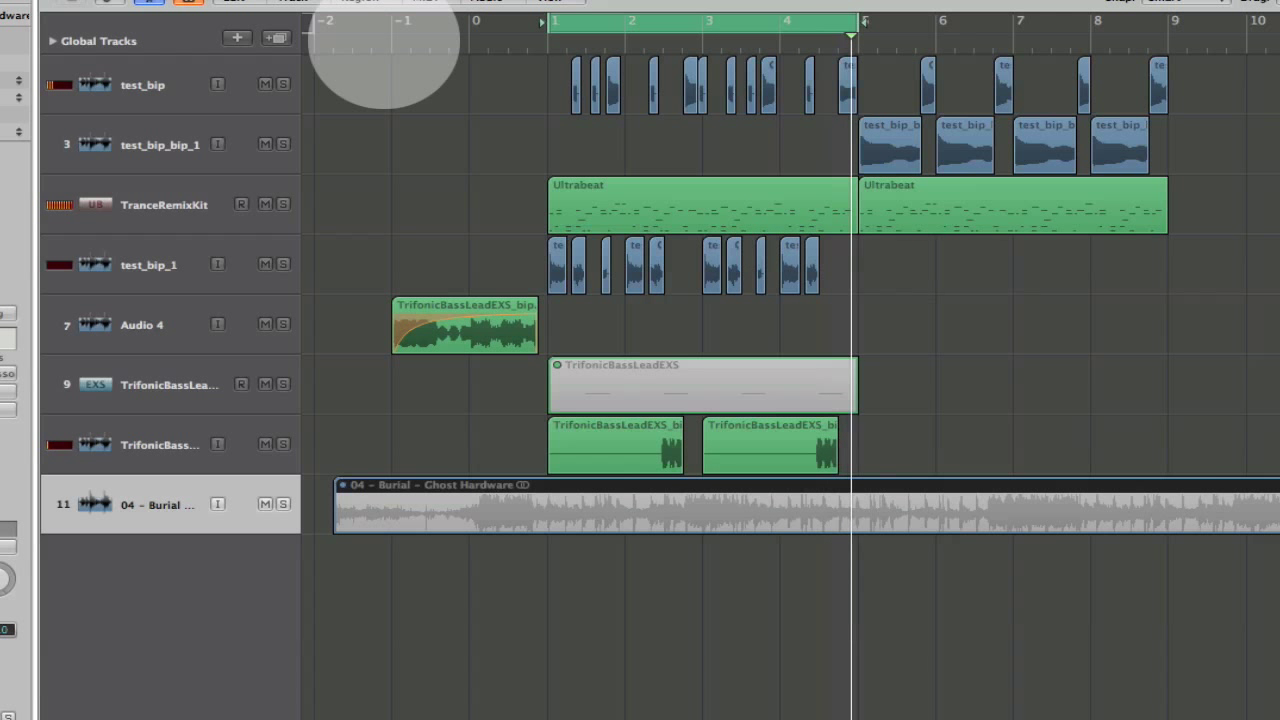
Move the cycle range to bars 5–9, play that section, then stop
key(space)
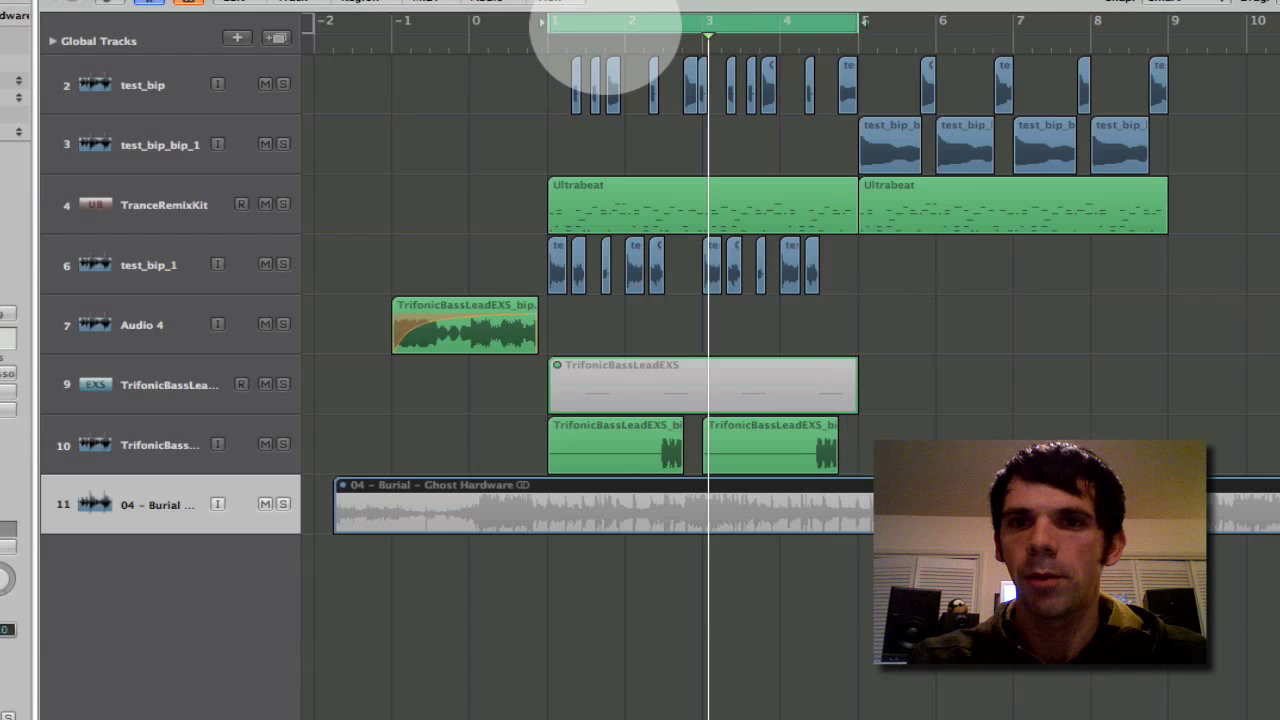
drag(605, 20, 926, 12)
key(space)
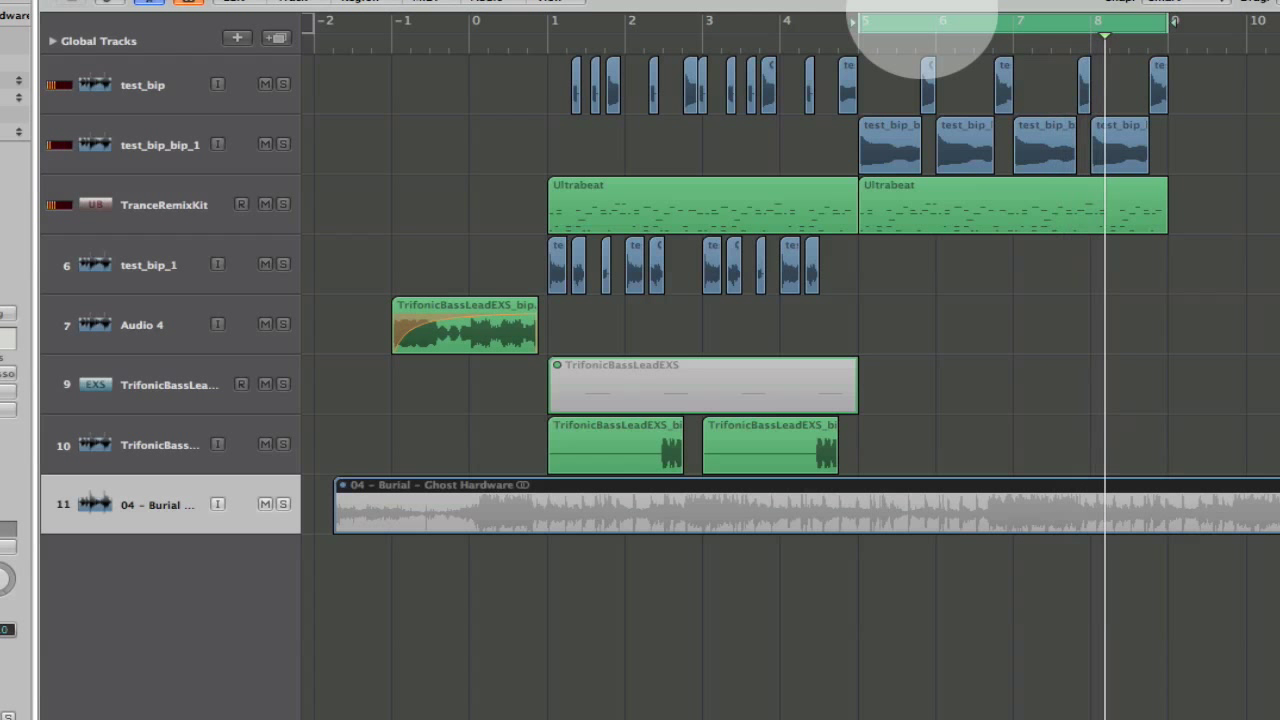
key(space)
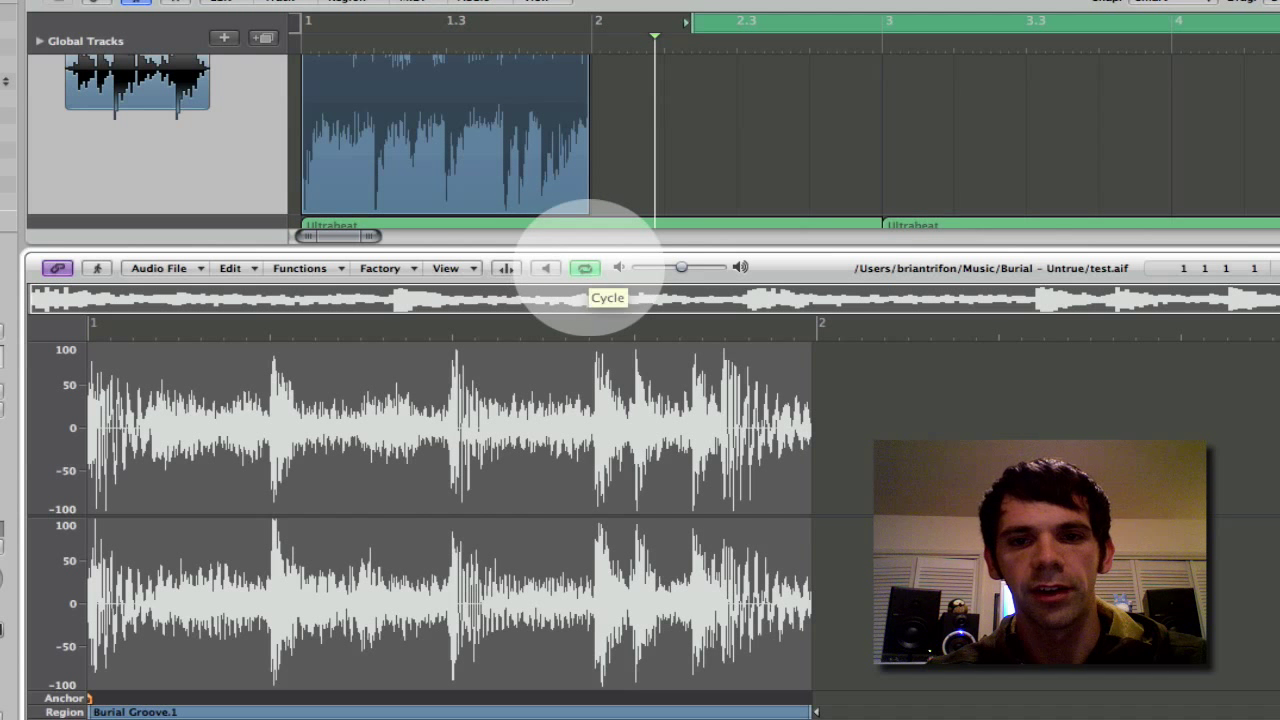
Audition the Burial Groove.1 sample, then close the Sample Editor
key(space)
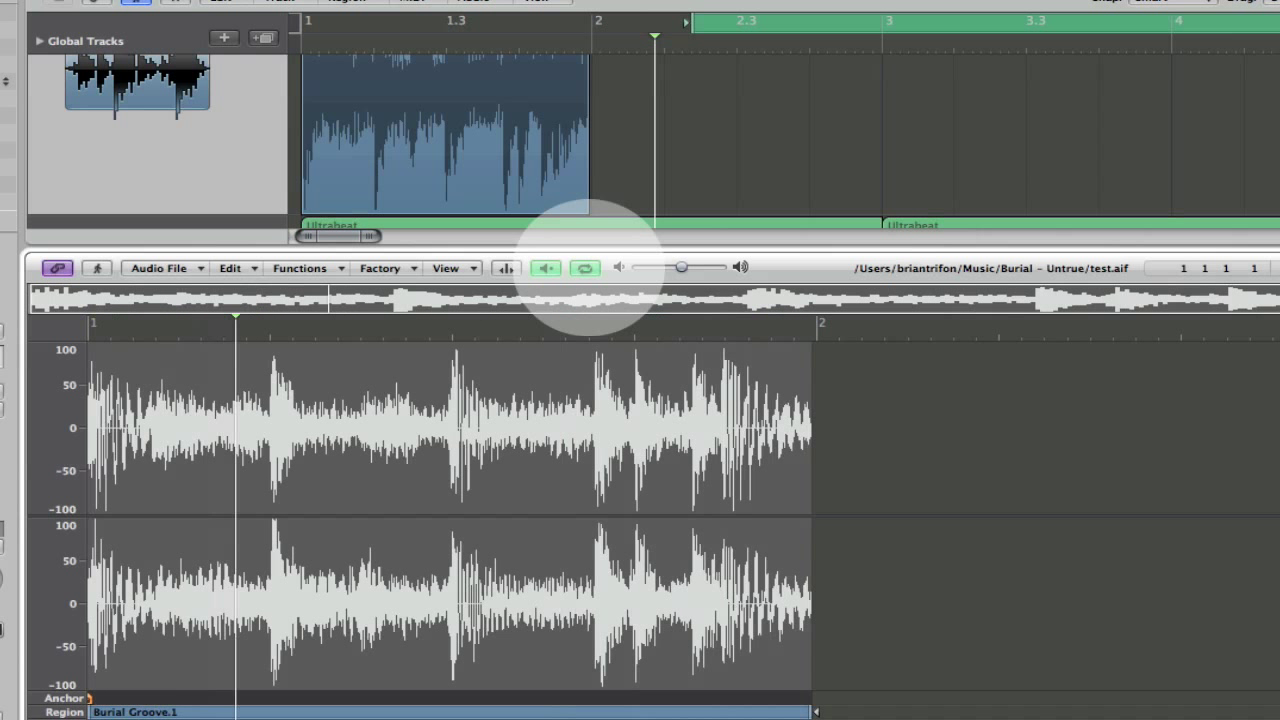
key(space)
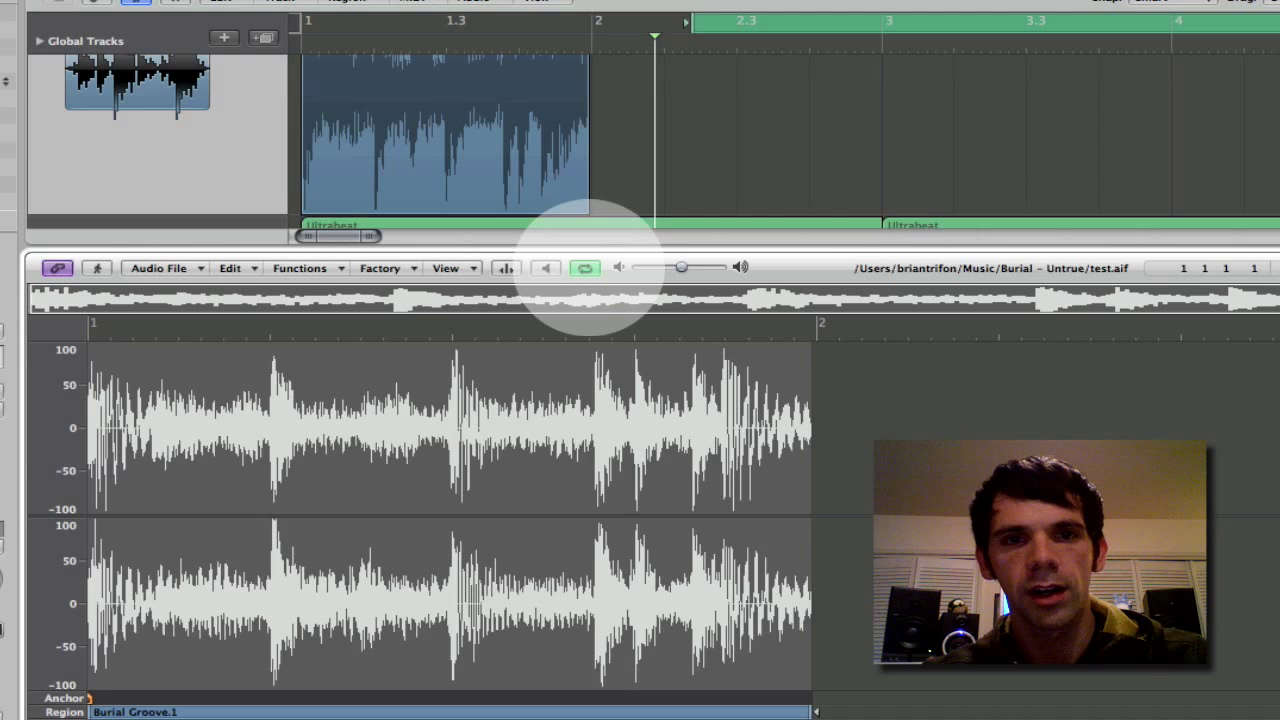
key(w)
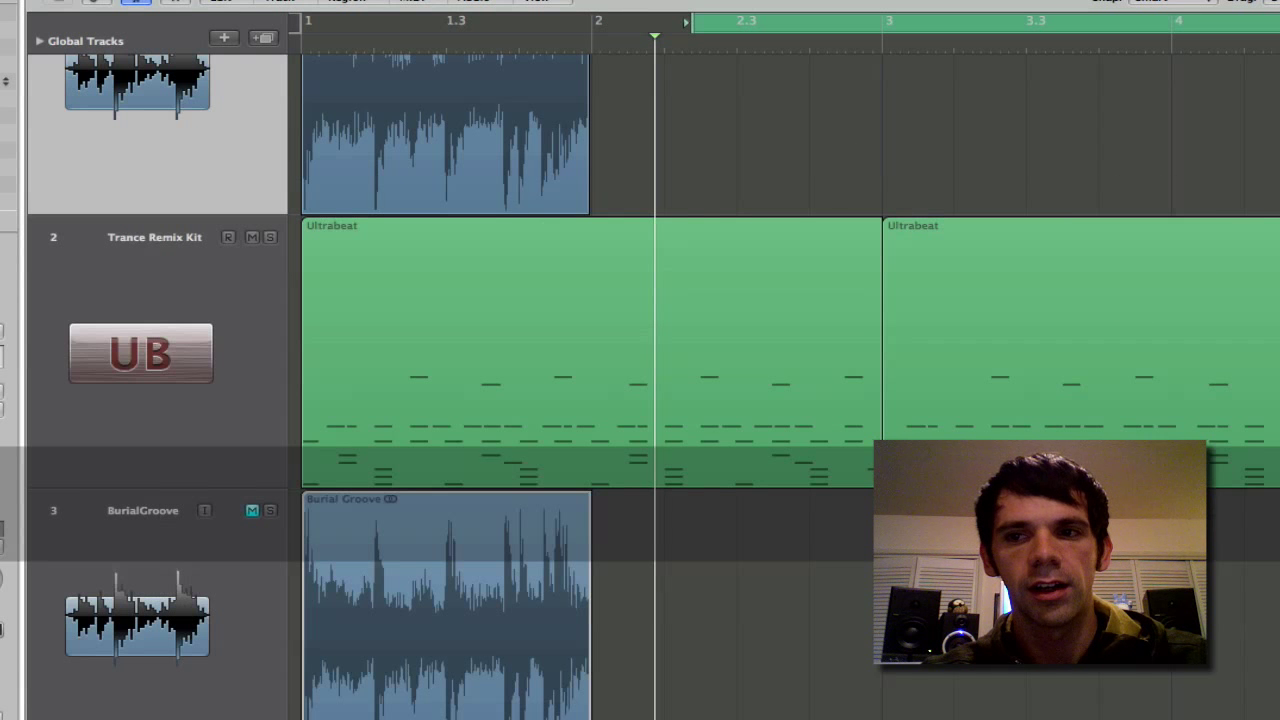
scroll(790, 387, up, 3)
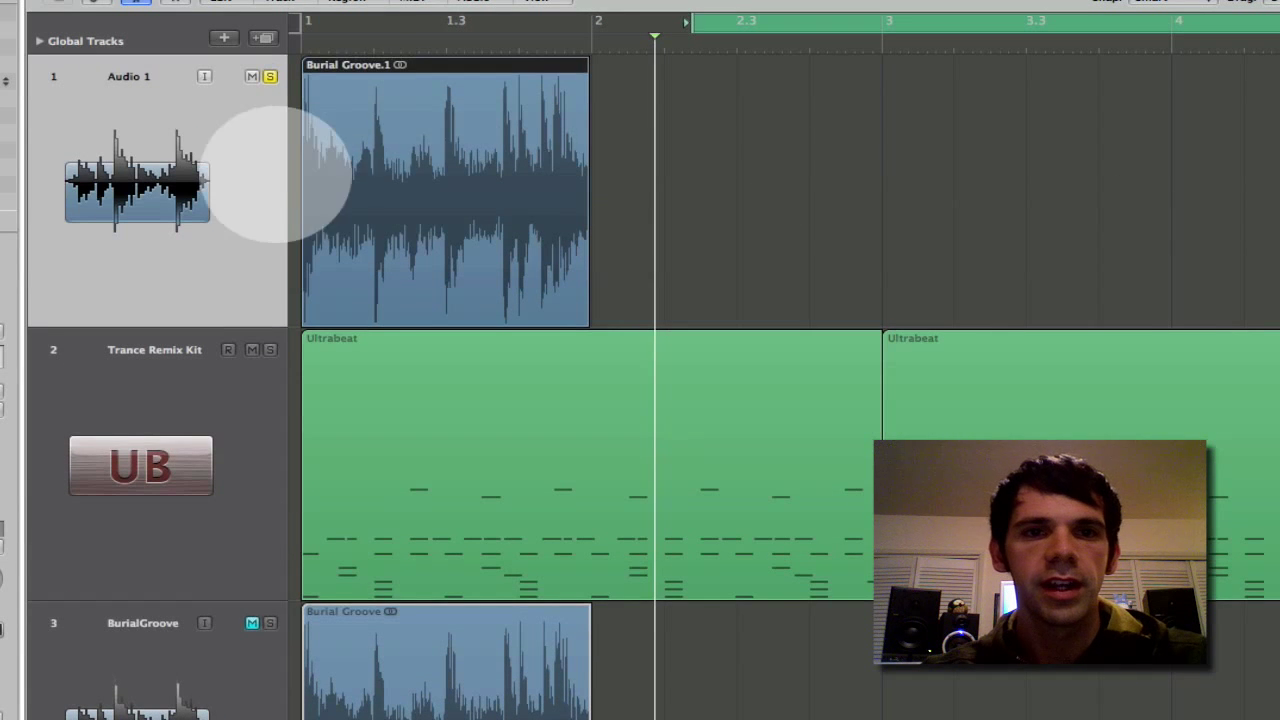
Reopen and close Burial Groove.1's waveform editor, then select the Burial Groove.1 region
double_click(388, 152)
click(743, 120)
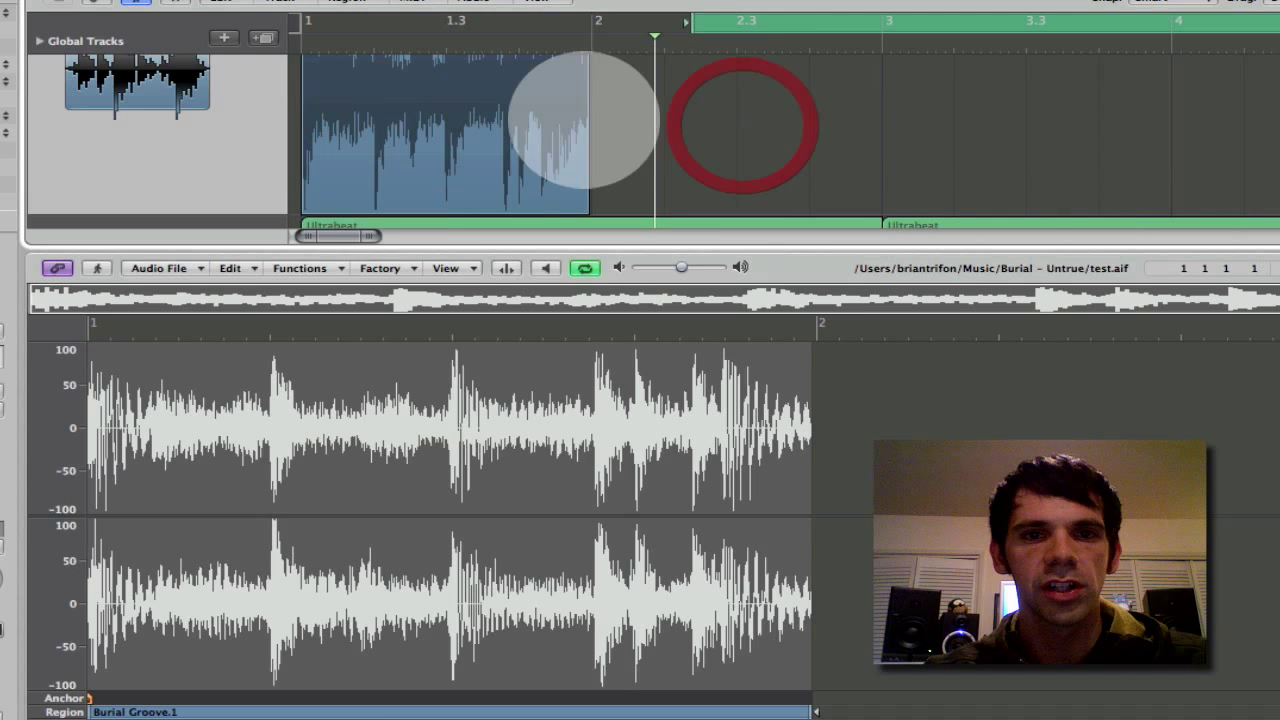
click(585, 118)
key(w)
click(534, 114)
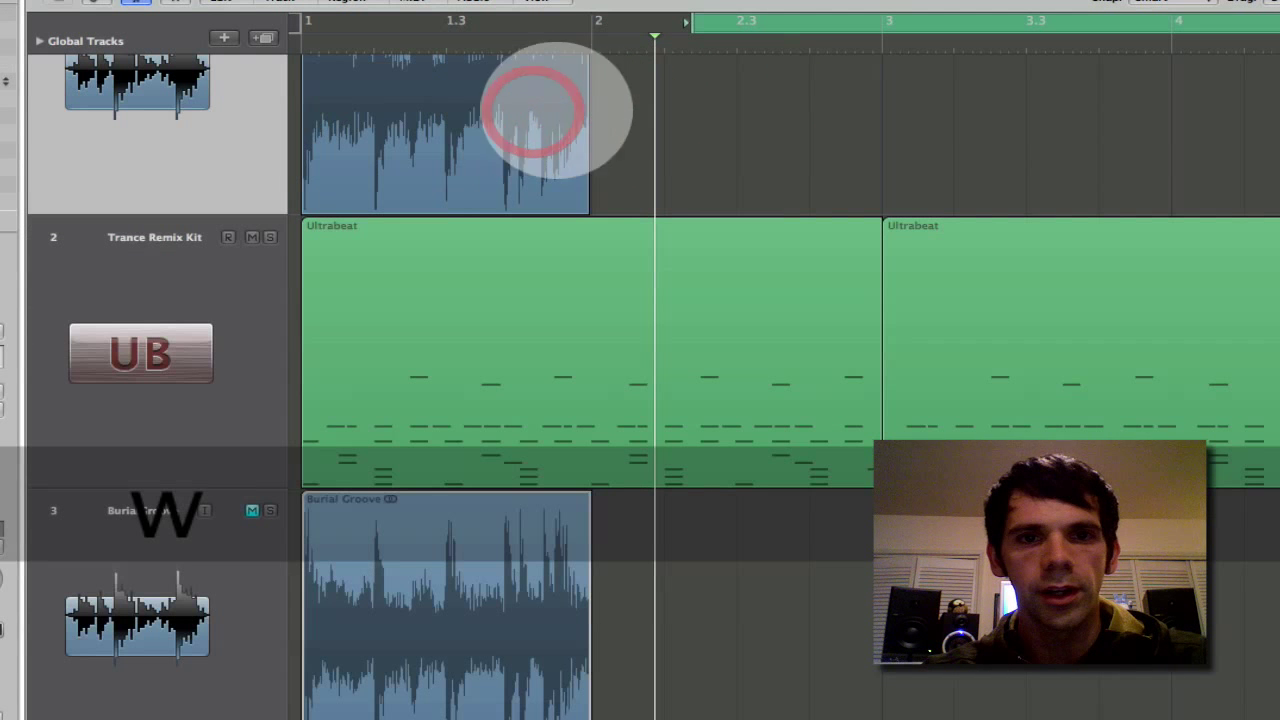
scroll(790, 387, up, 3)
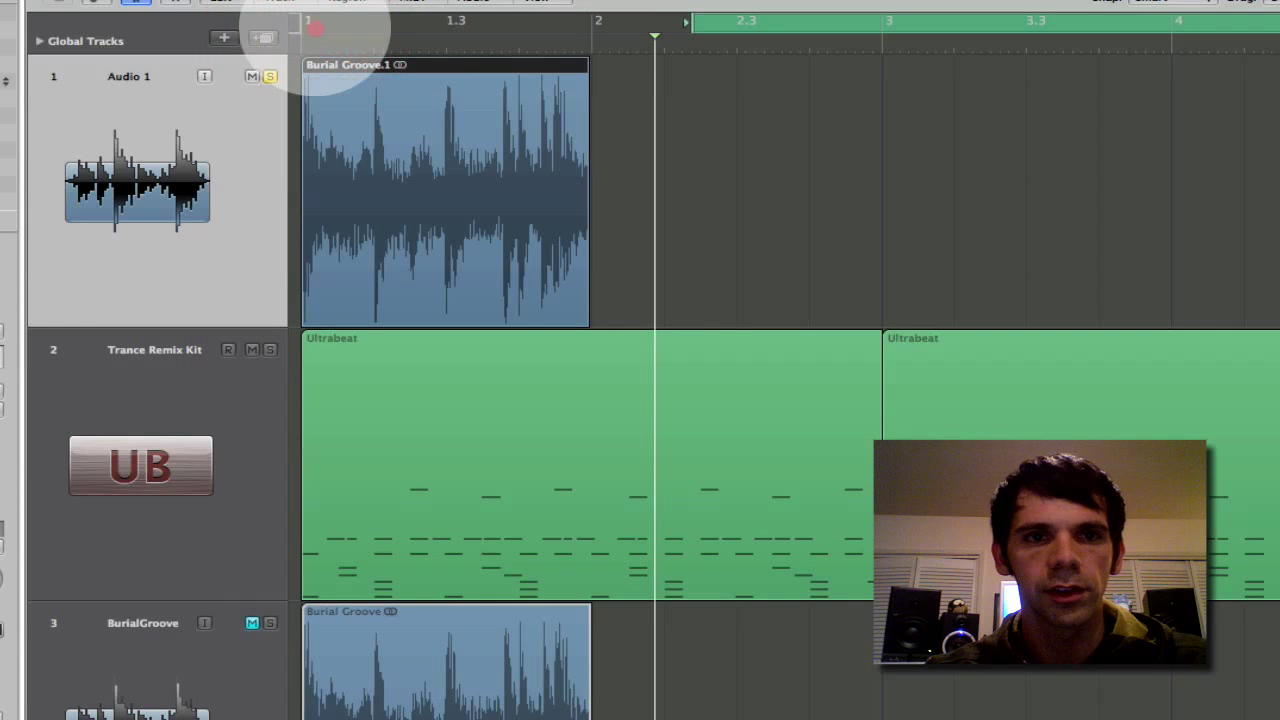
Cycle bar 1, fit the project tempo globally to Burial Groove.1, then open its waveform
drag(300, 30, 580, 40)
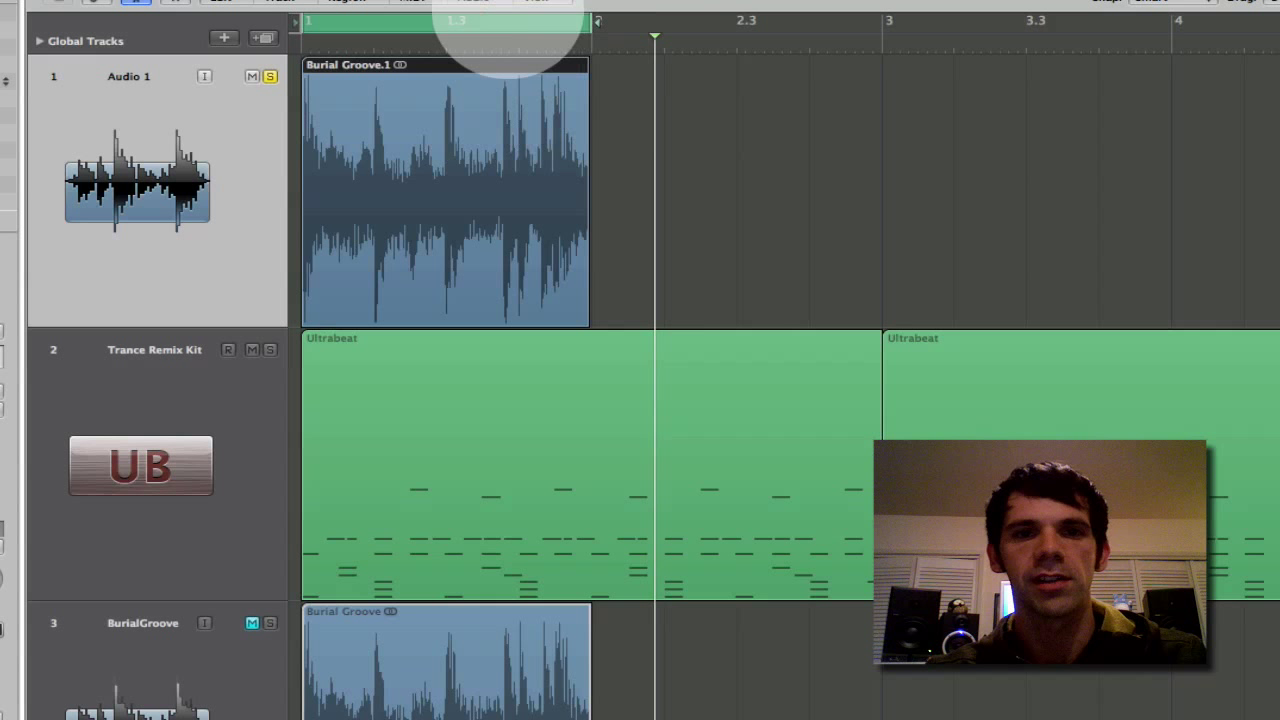
click(703, 122)
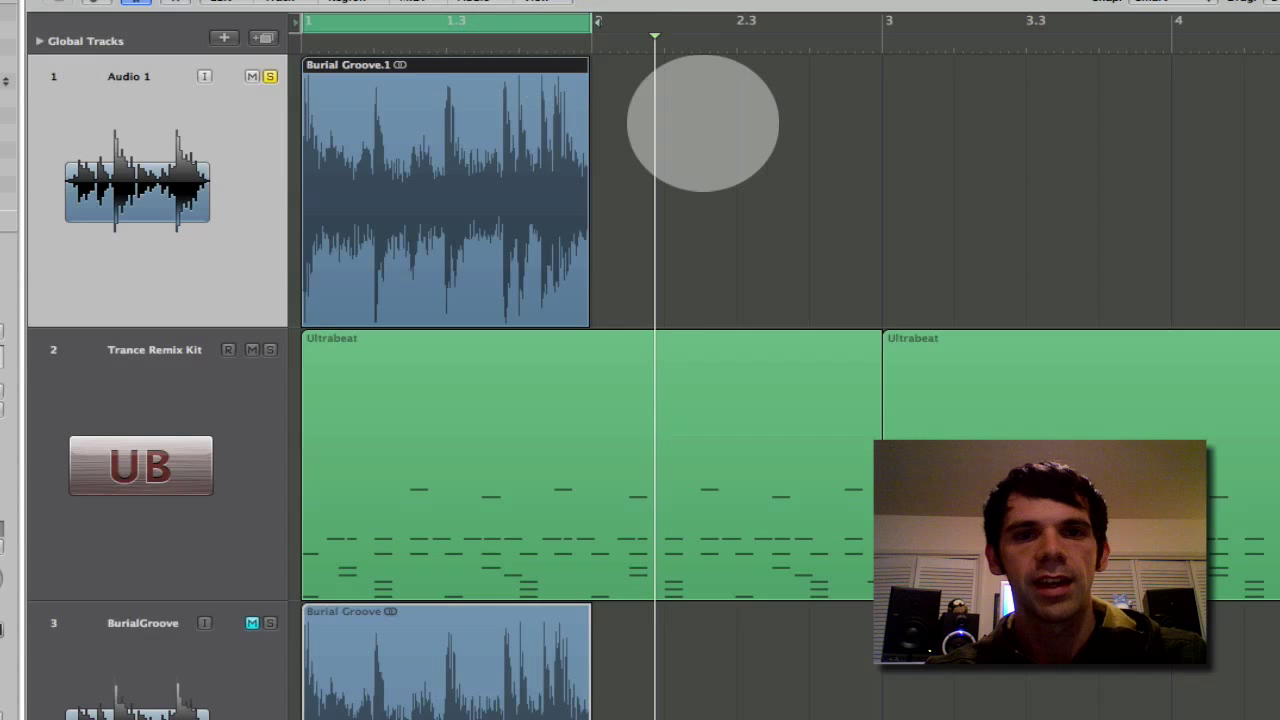
key(super+t)
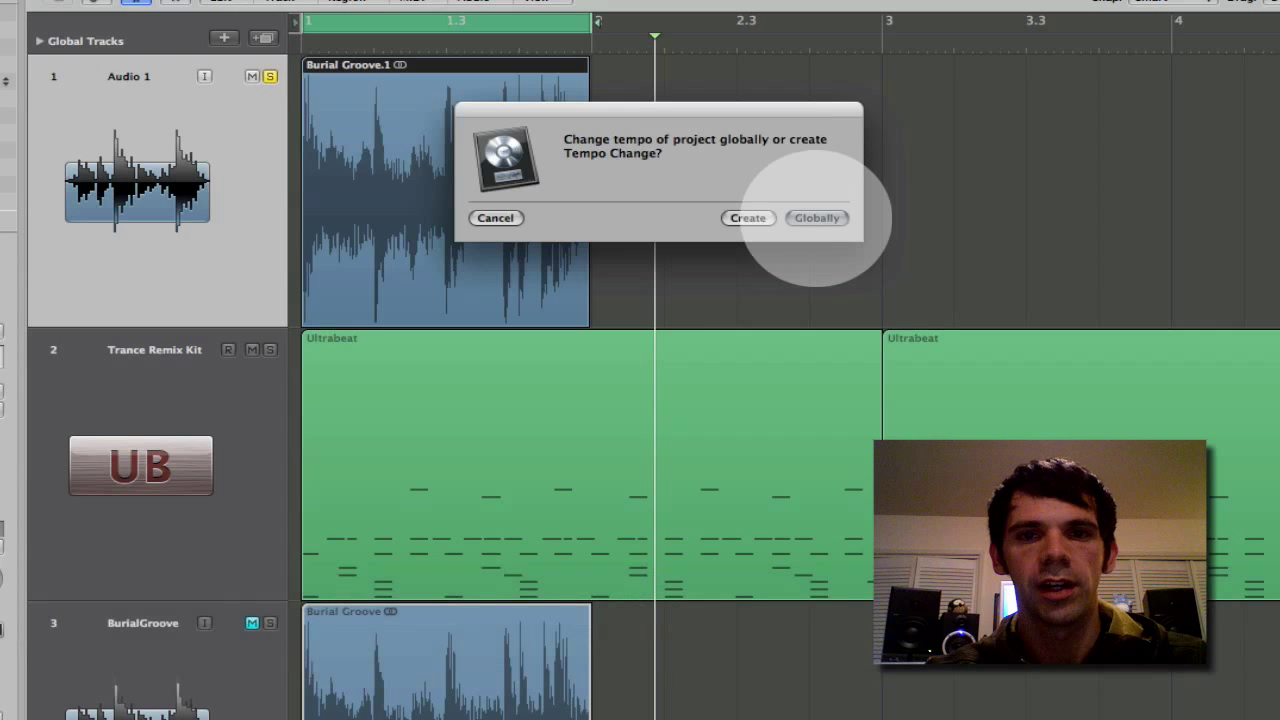
click(817, 218)
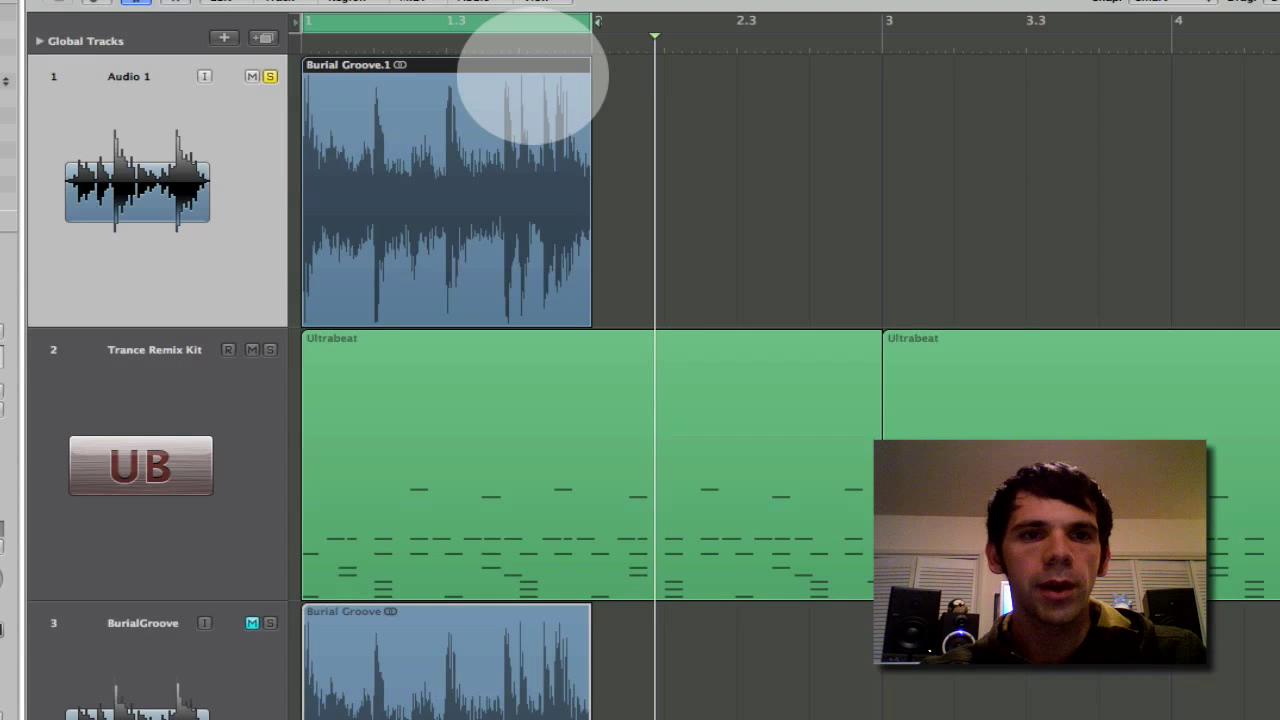
double_click(530, 78)
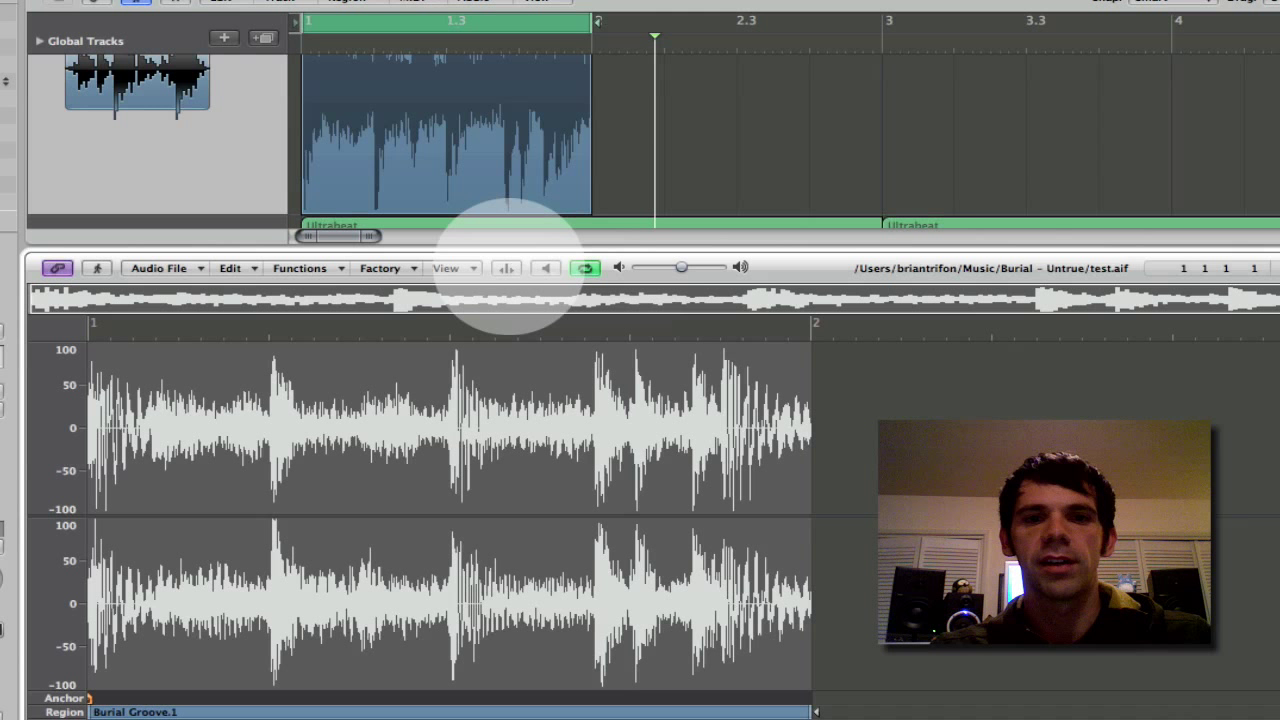
Detect transients in Burial Groove.1, enlarge the Sample Editor, and zoom into the markers
click(507, 268)
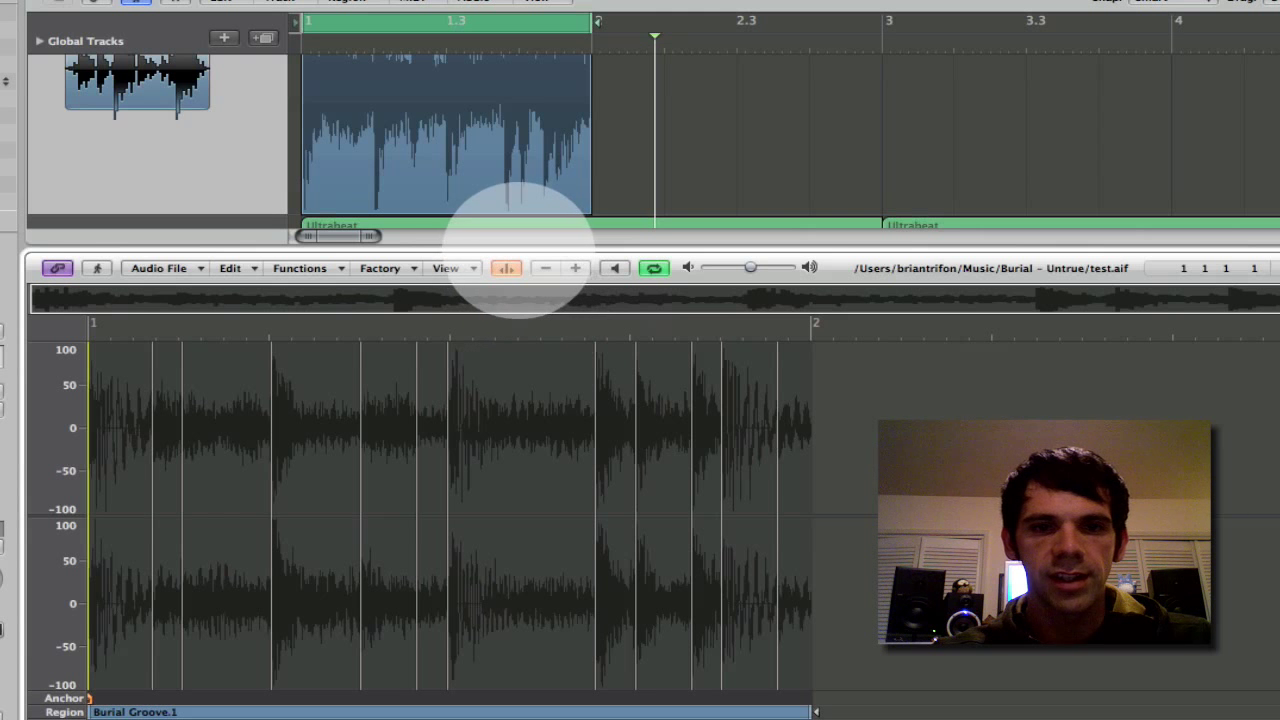
drag(528, 232, 525, 83)
key(ctrl+alt+Right)
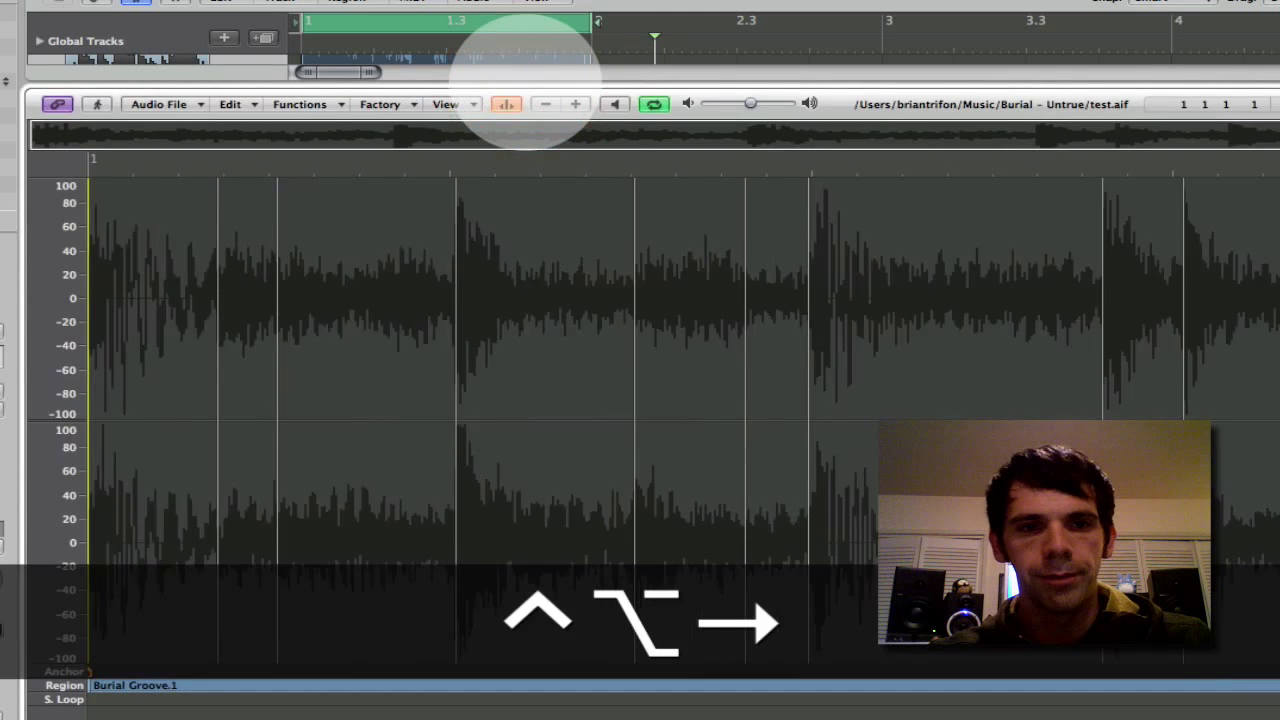
key(ctrl+alt+Right)
key(ctrl+alt+Left)
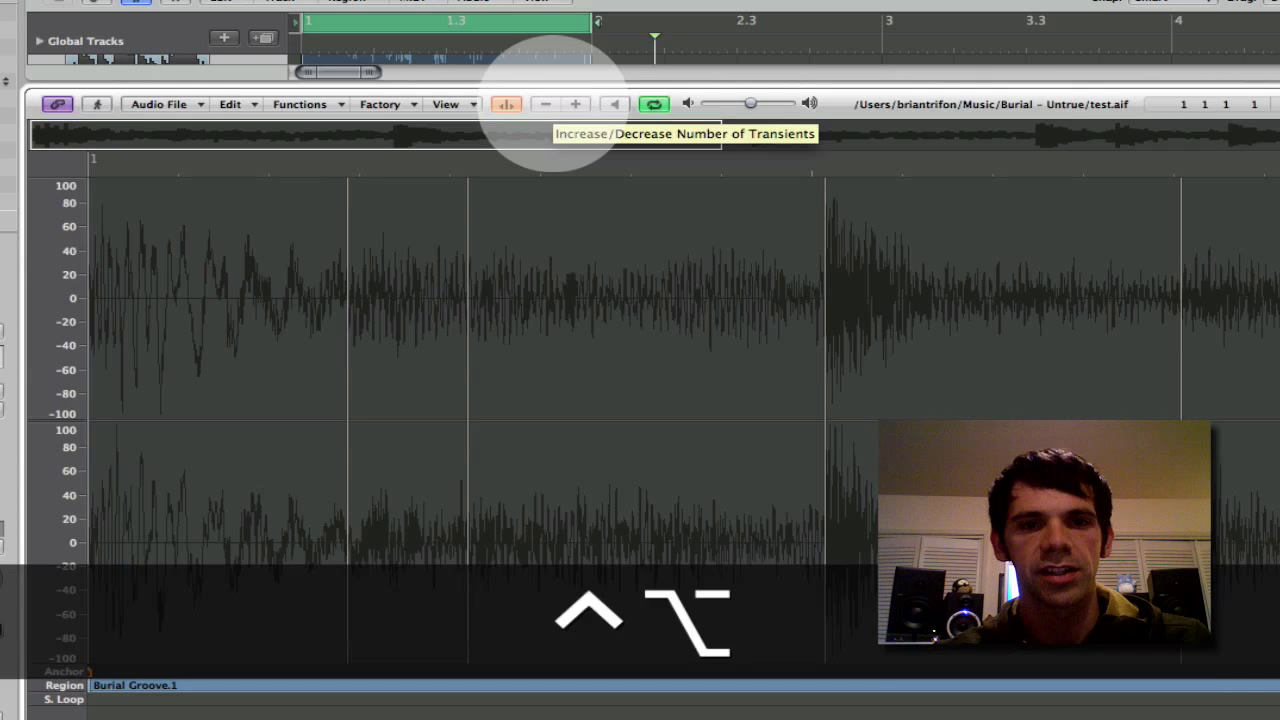
key(ctrl+alt+Right)
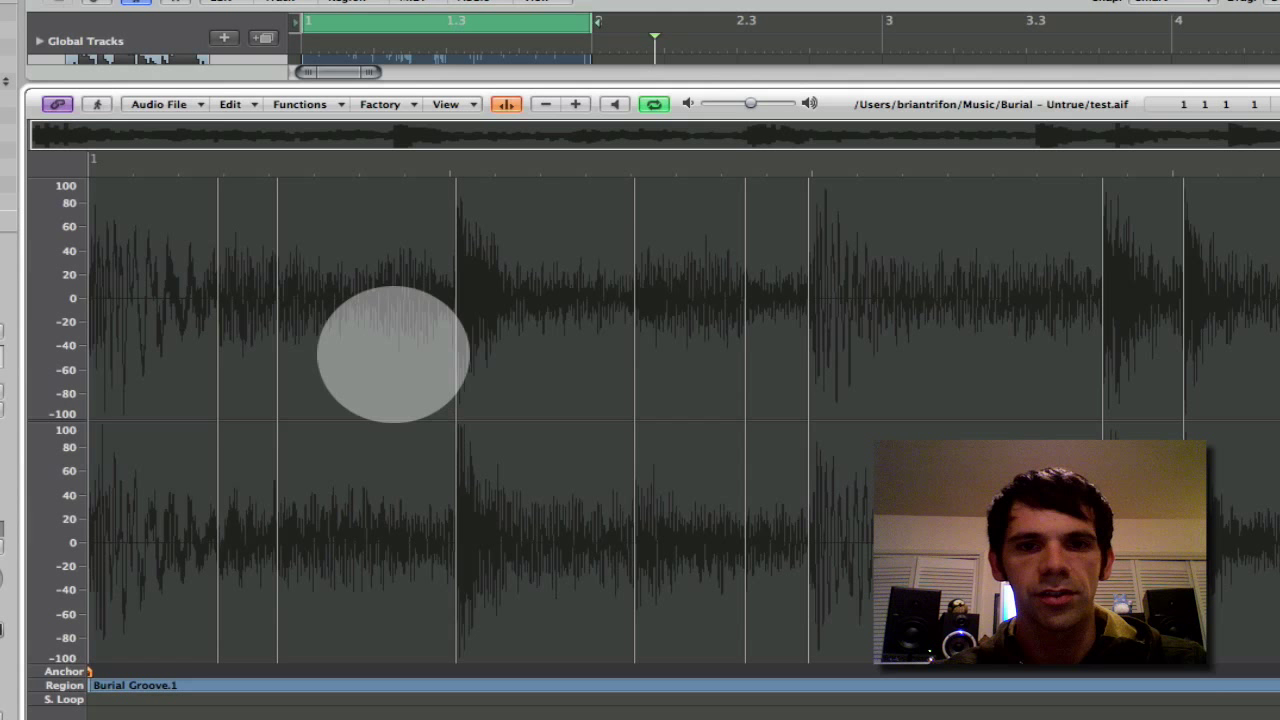
key(super)
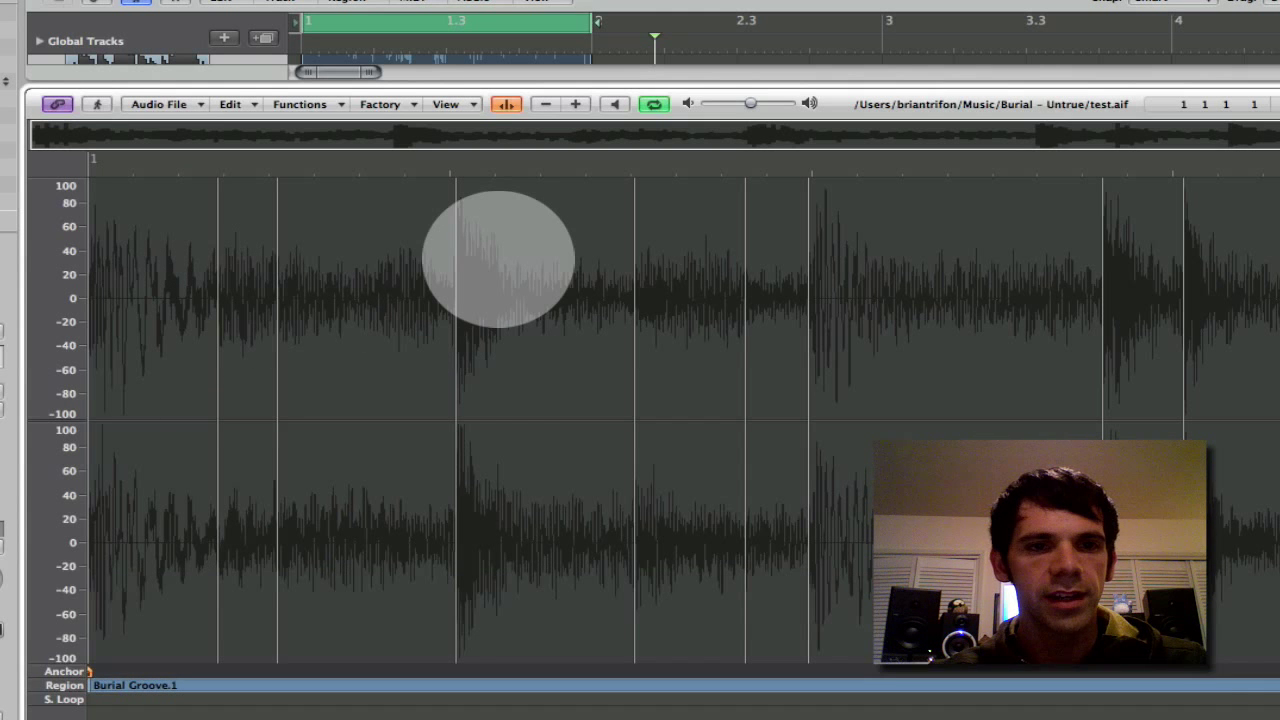
key(ctrl+alt+Right)
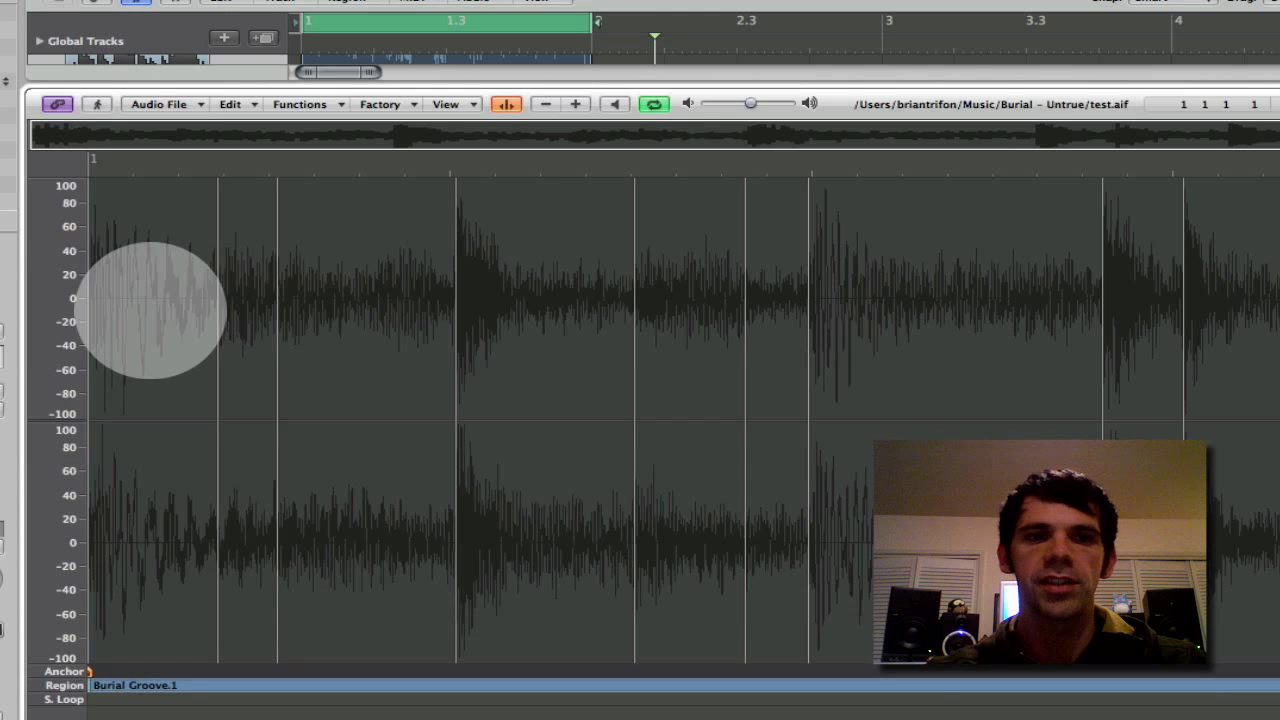
Turn off Cycle and audition each transient slice of Burial Groove.1, first to last
double_click(150, 310)
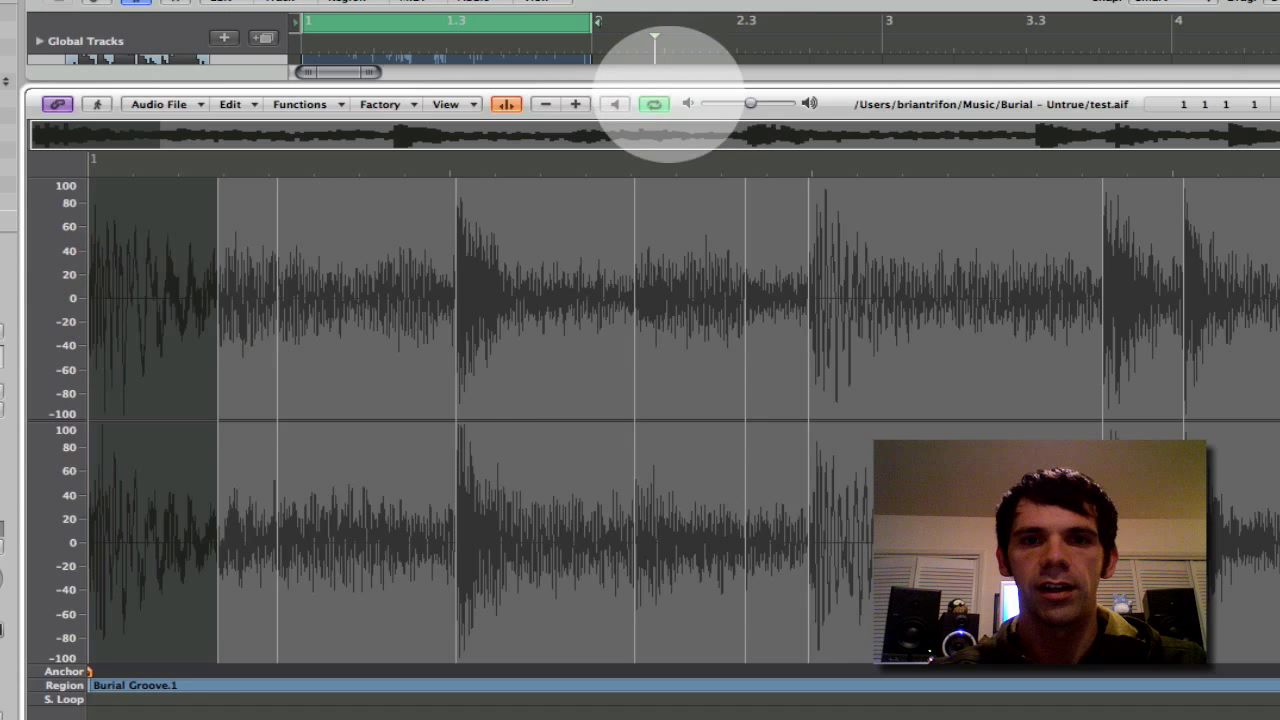
click(653, 104)
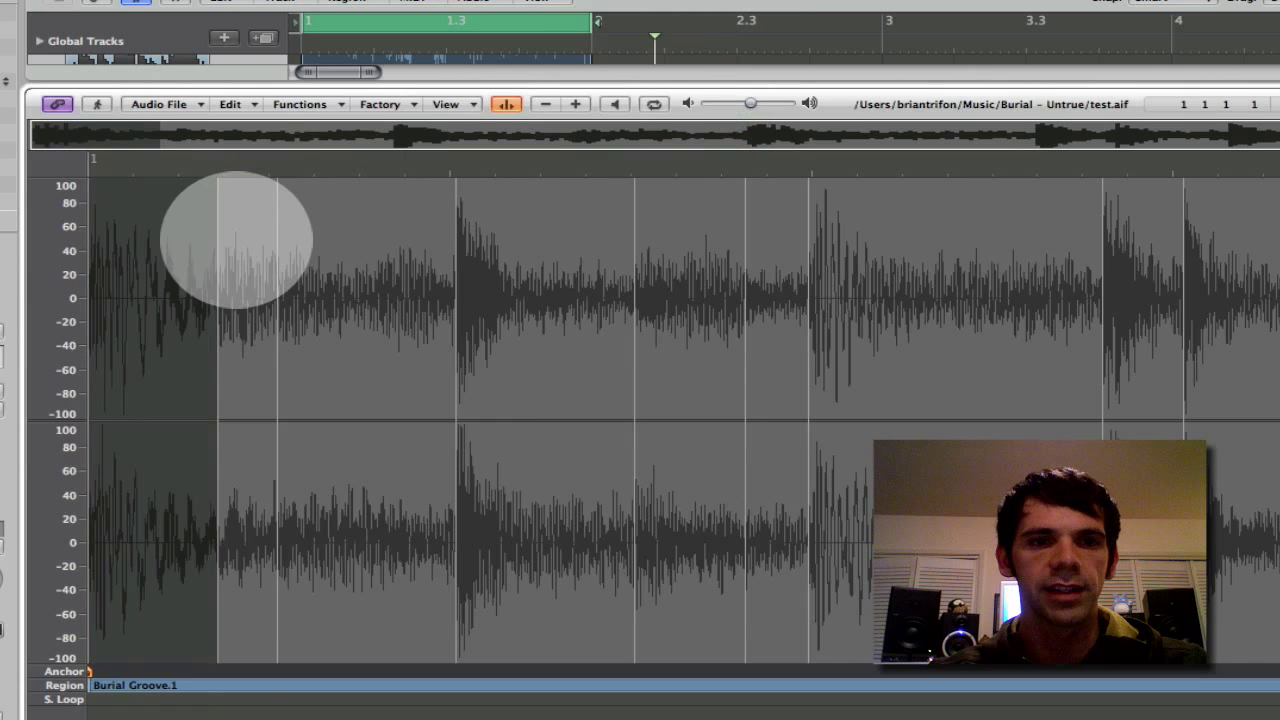
double_click(234, 240)
double_click(331, 260)
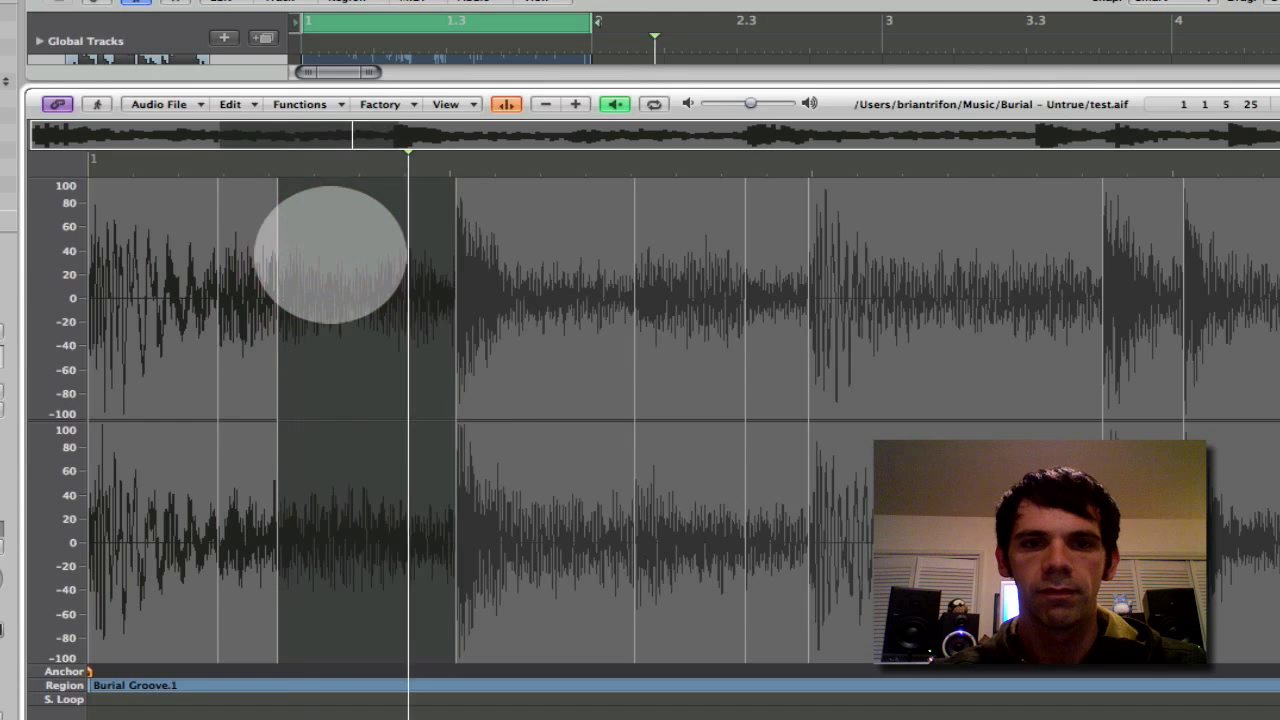
double_click(500, 270)
double_click(720, 289)
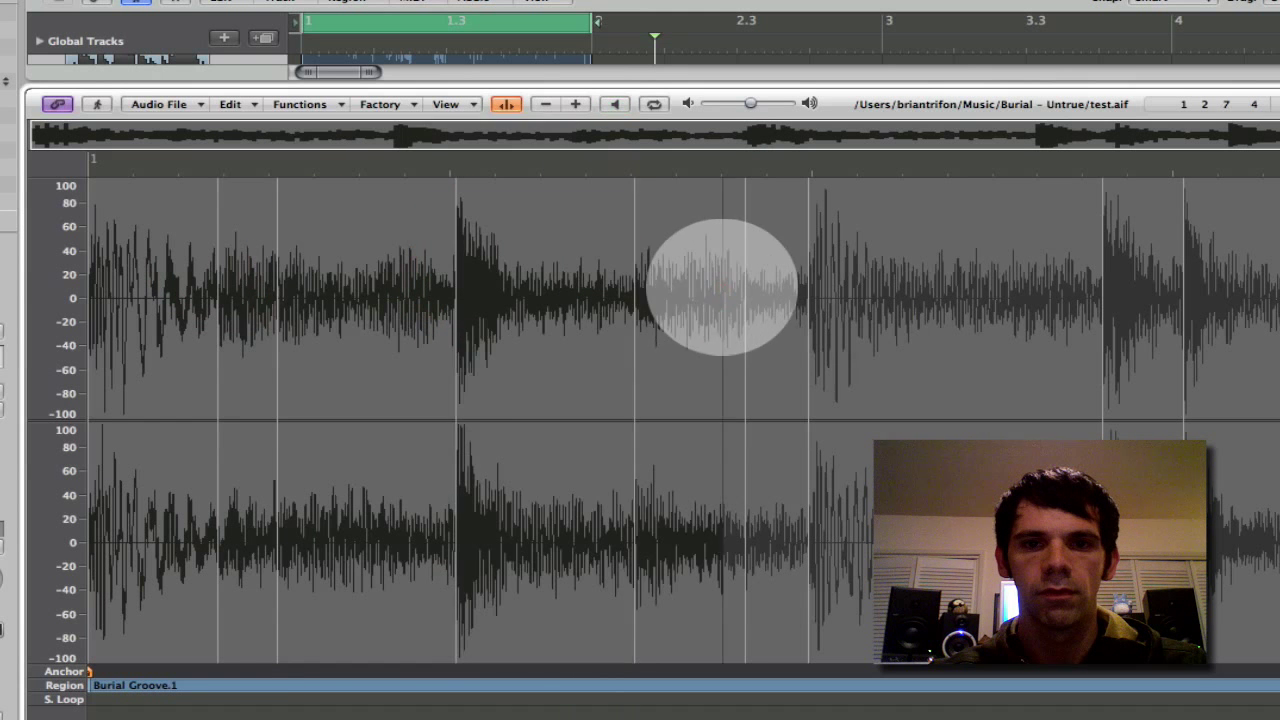
click(790, 288)
double_click(790, 288)
double_click(929, 286)
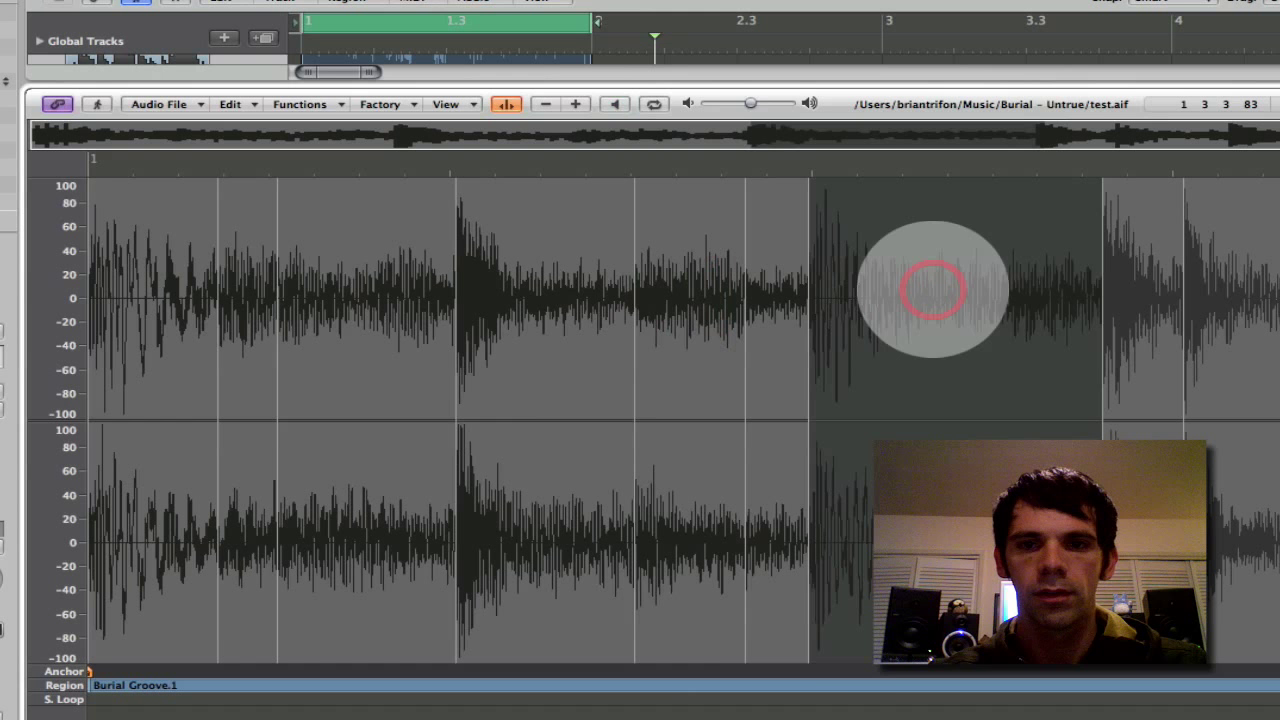
double_click(1134, 271)
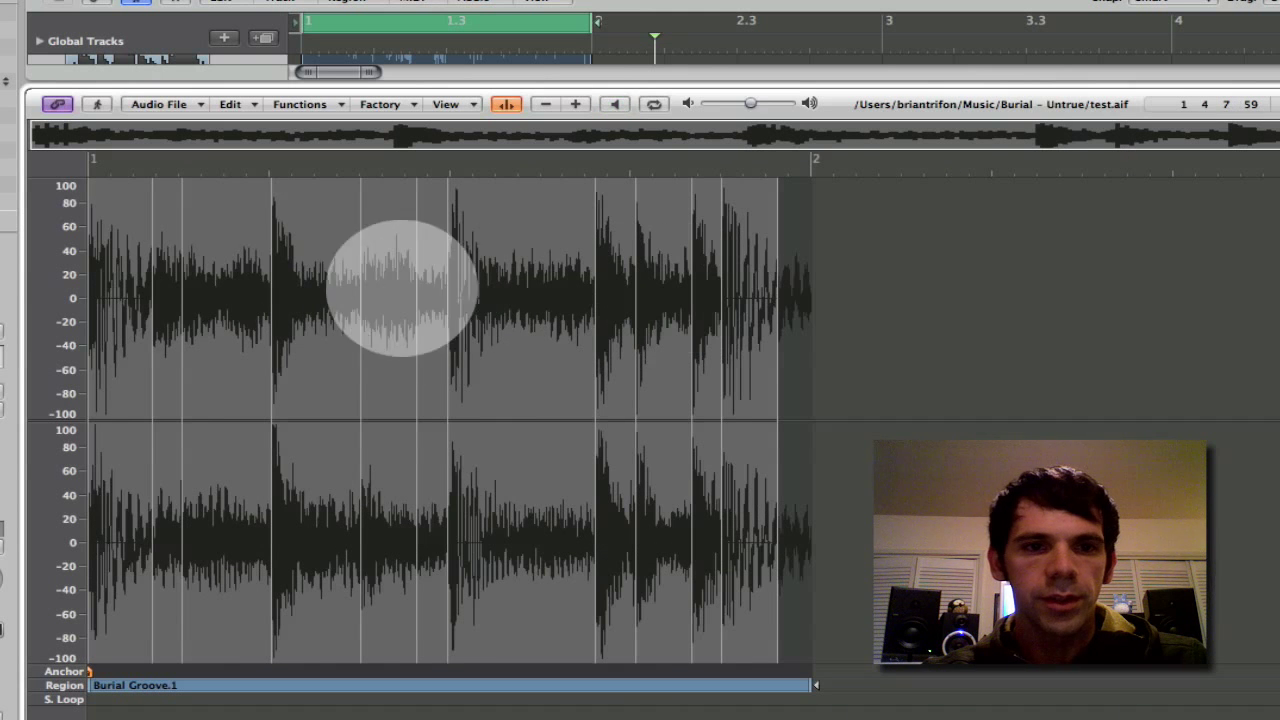
Zoom the waveform in and back out to fit, close the Sample Editor, and select Audio 1
ctrl+alt+click(271, 332)
ctrl+alt+click(1176, 352)
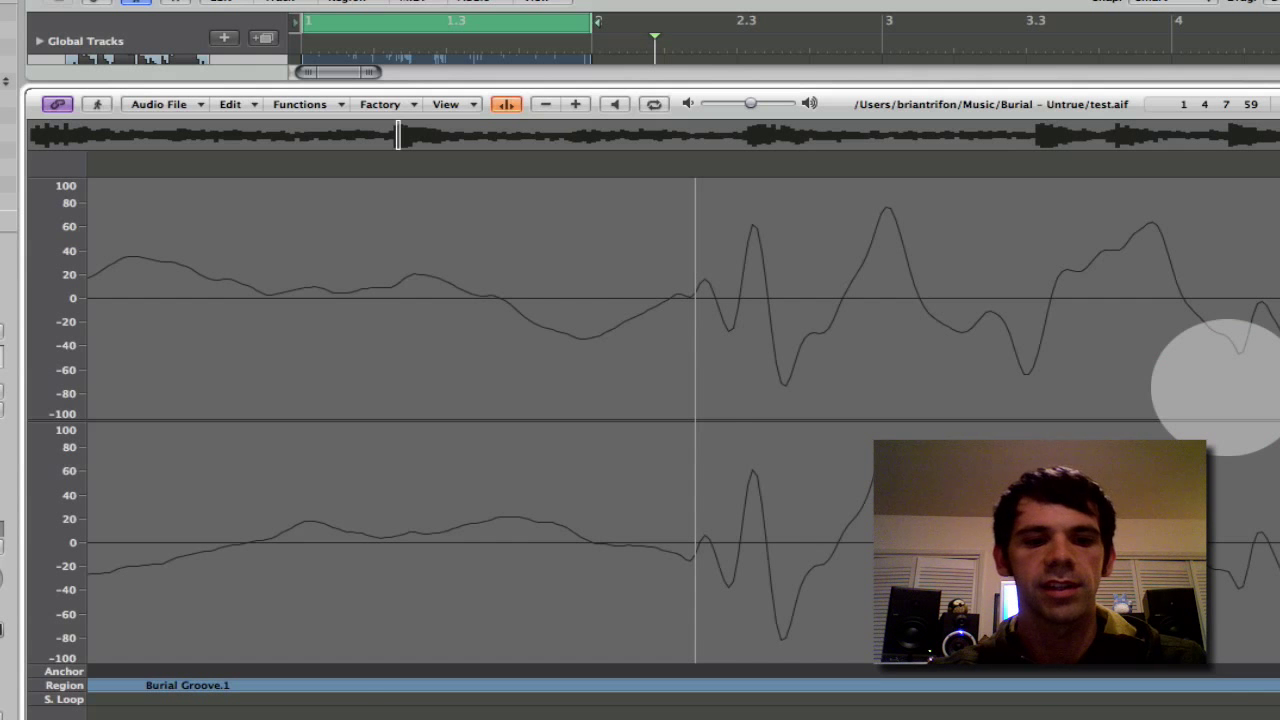
key(ctrl+alt+Left)
key(ctrl+alt+Left)
key(ctrl+alt+Left)
key(ctrl+alt+Left)
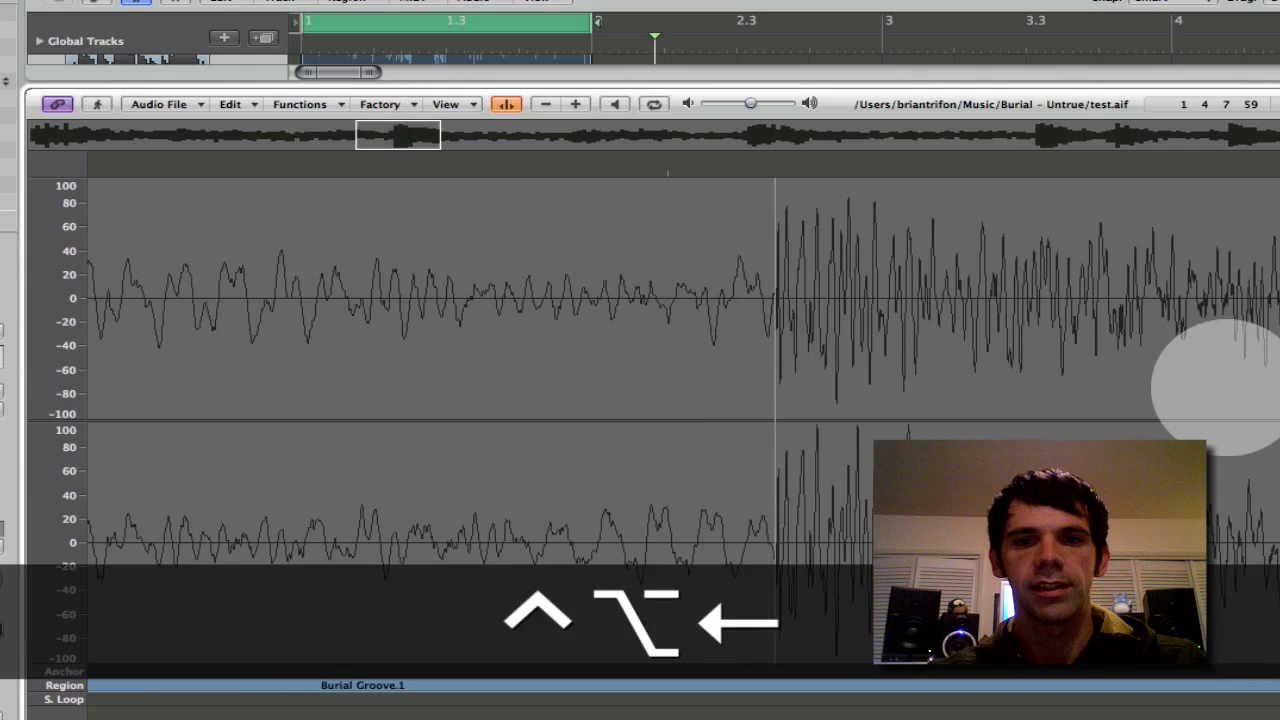
key(ctrl+alt+Left)
key(ctrl+alt+Left)
key(ctrl+alt+Left)
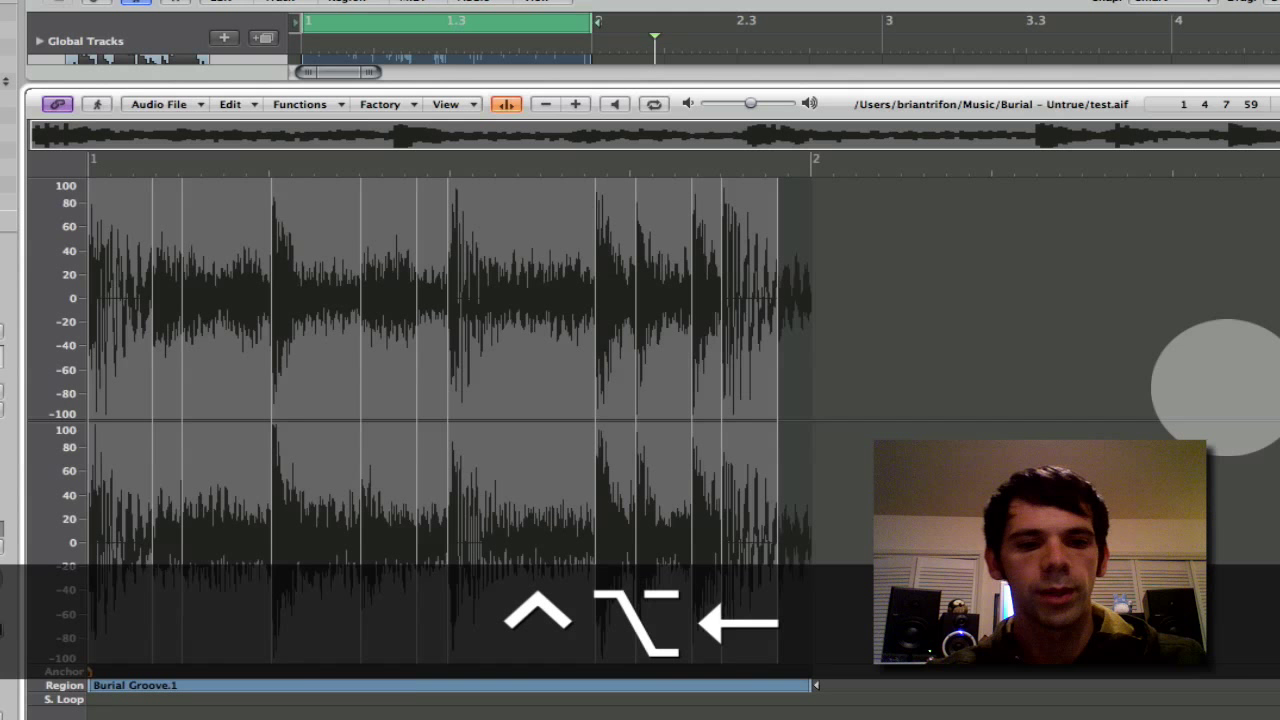
key(w)
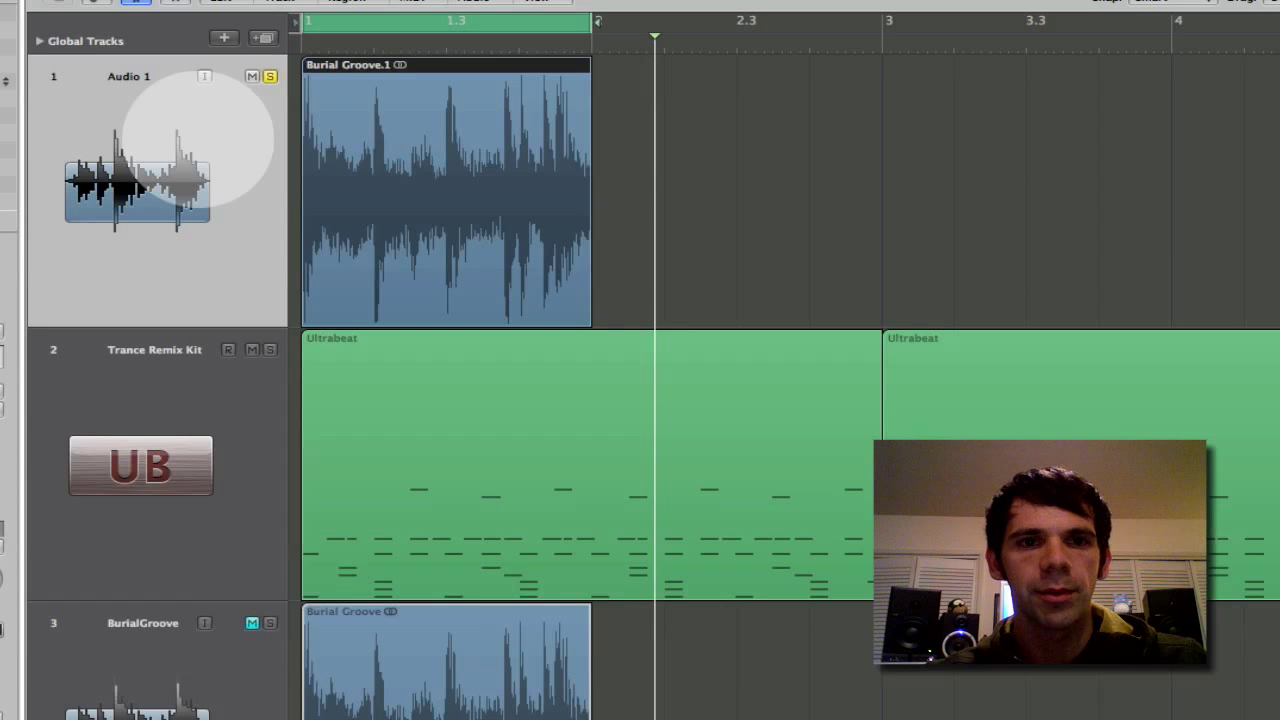
click(197, 138)
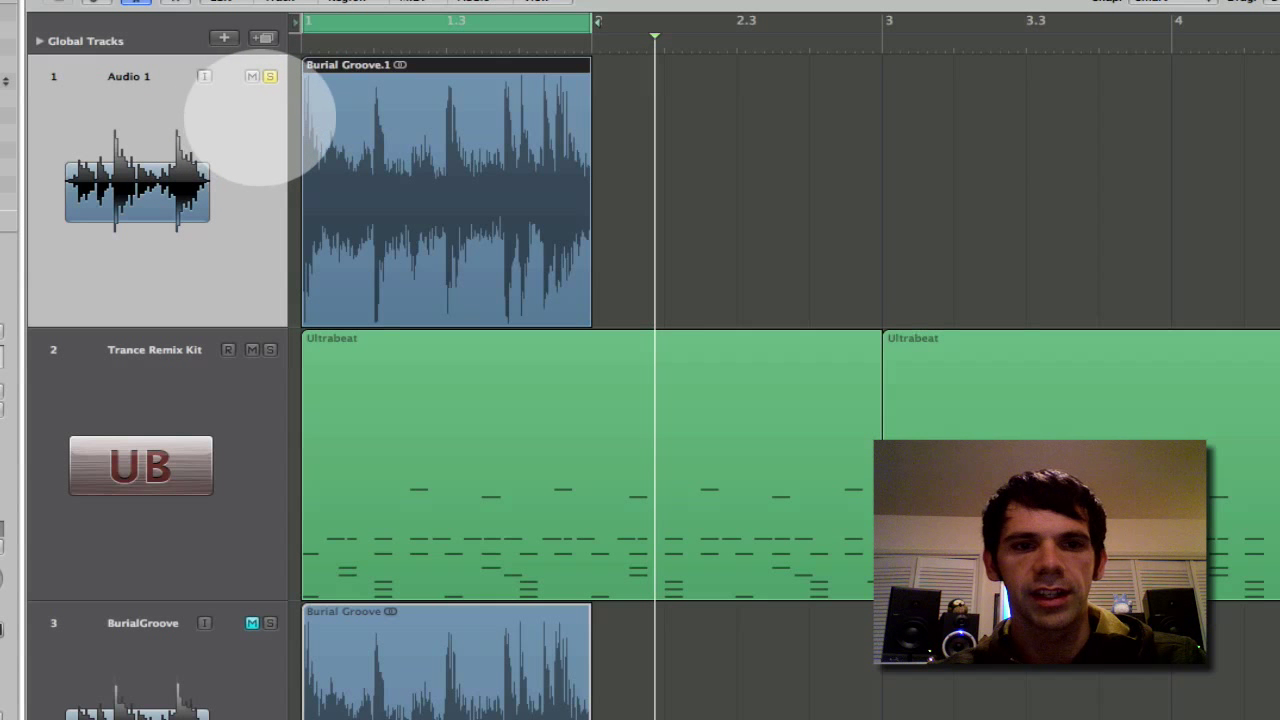
Show Flex view and set Audio 1's flex mode to Slicing, zooming to inspect the slices
key(super+f)
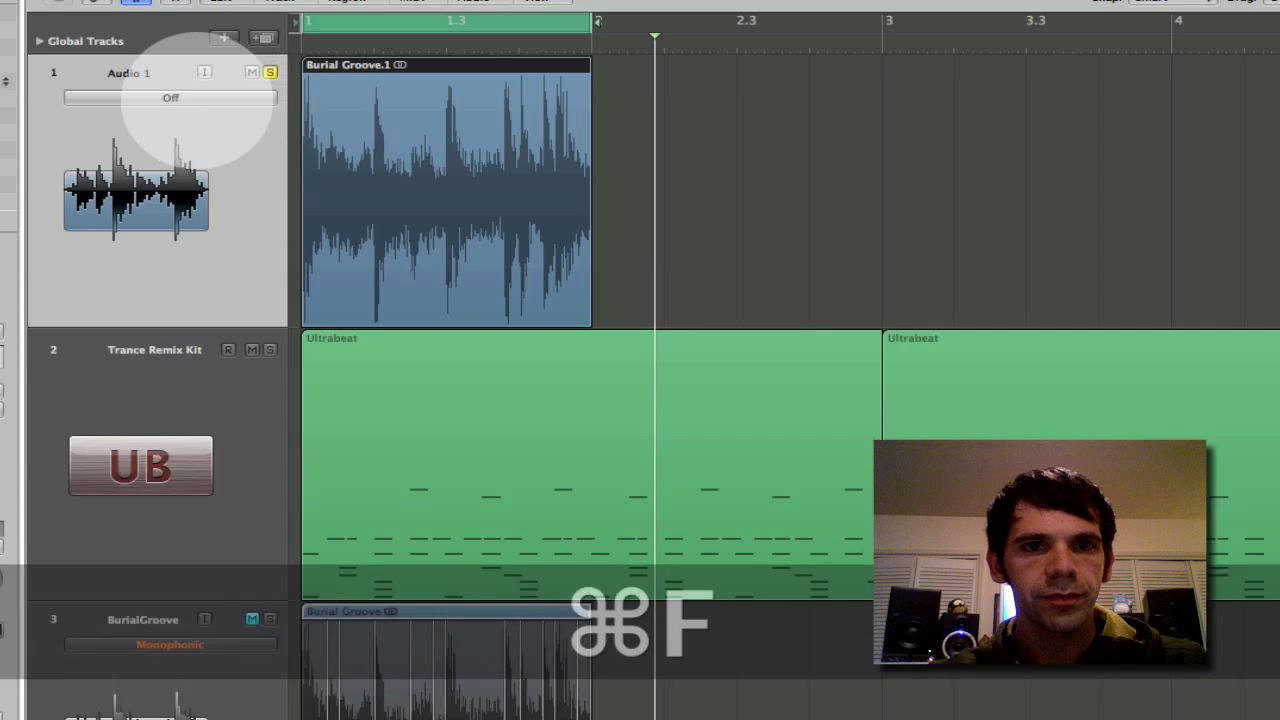
click(198, 98)
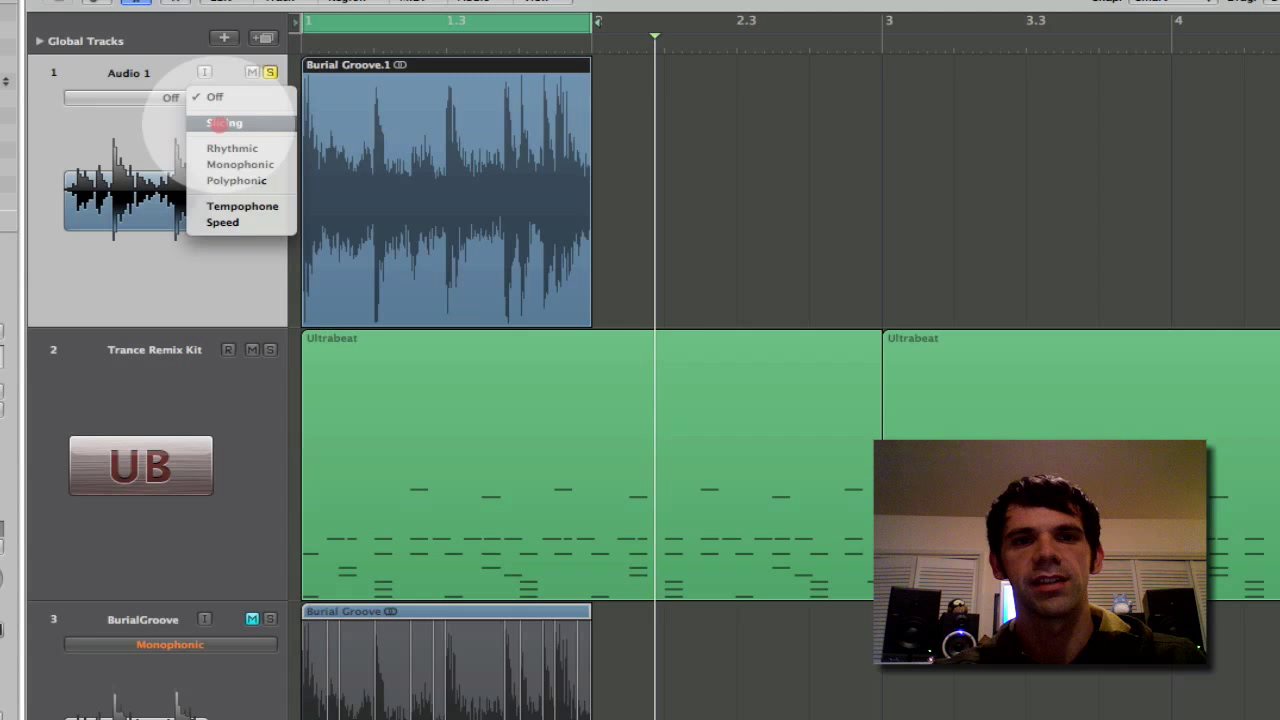
click(222, 123)
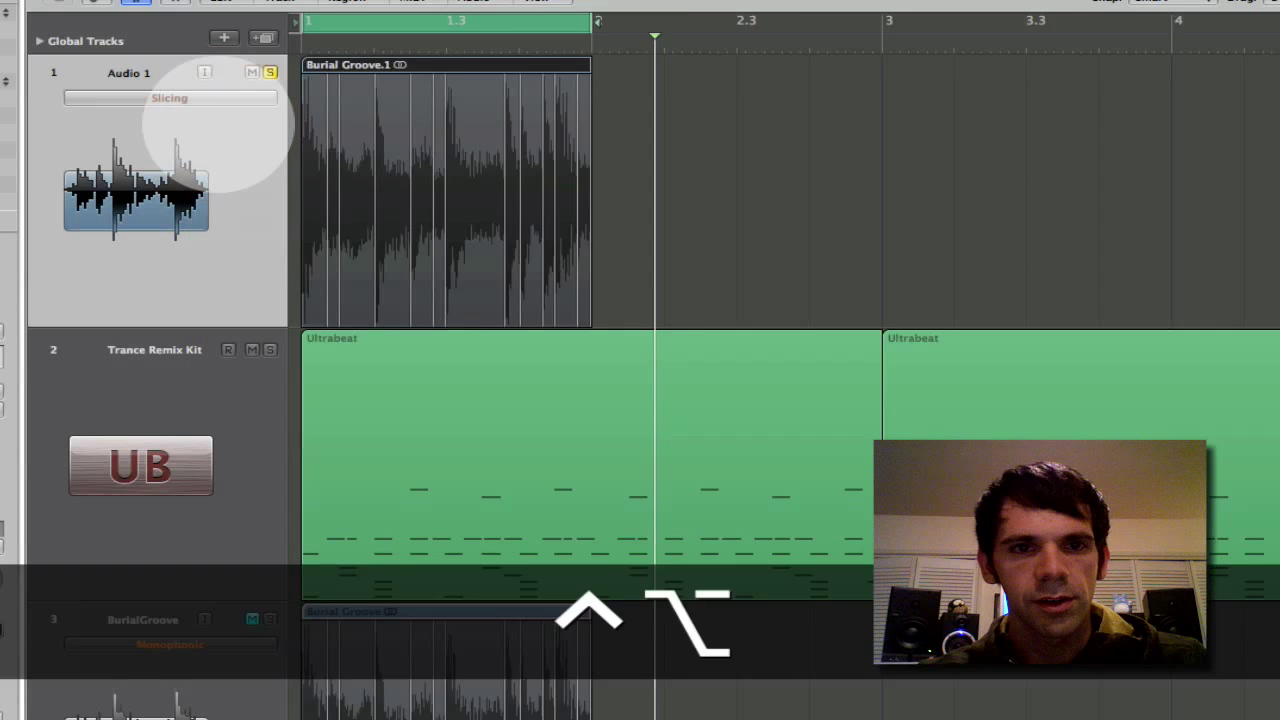
key(ctrl+alt+Right)
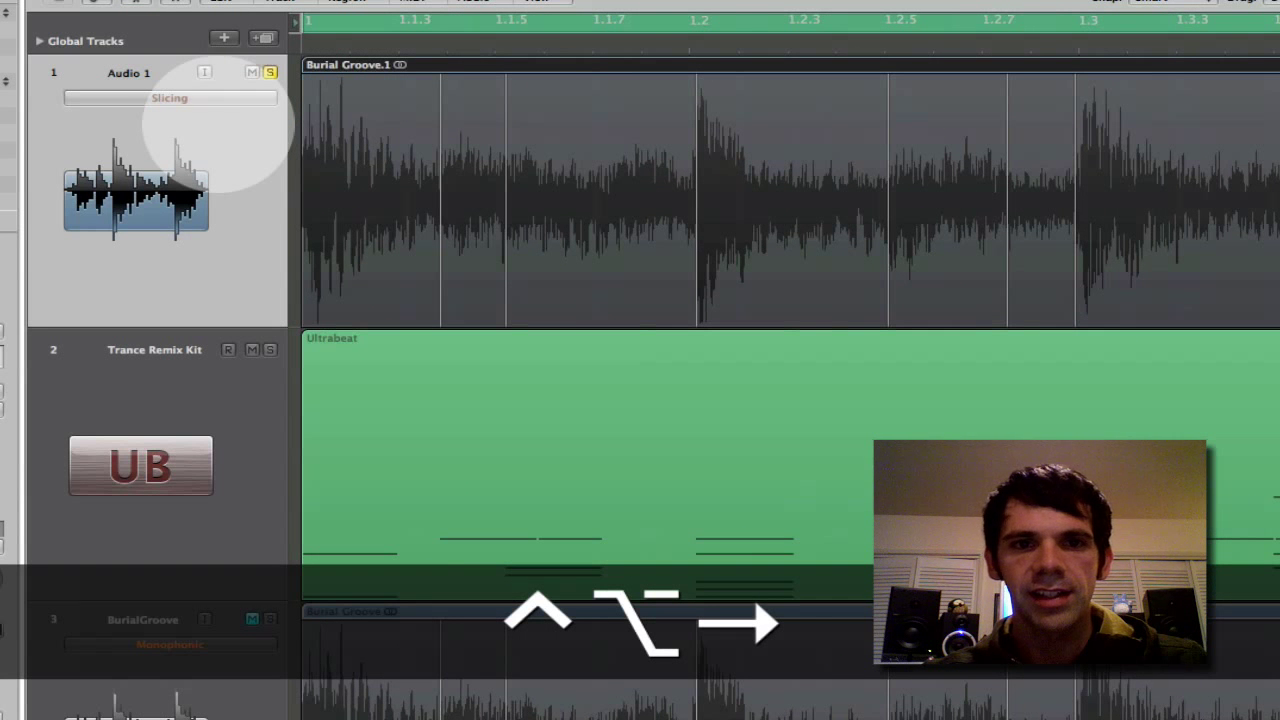
key(ctrl)
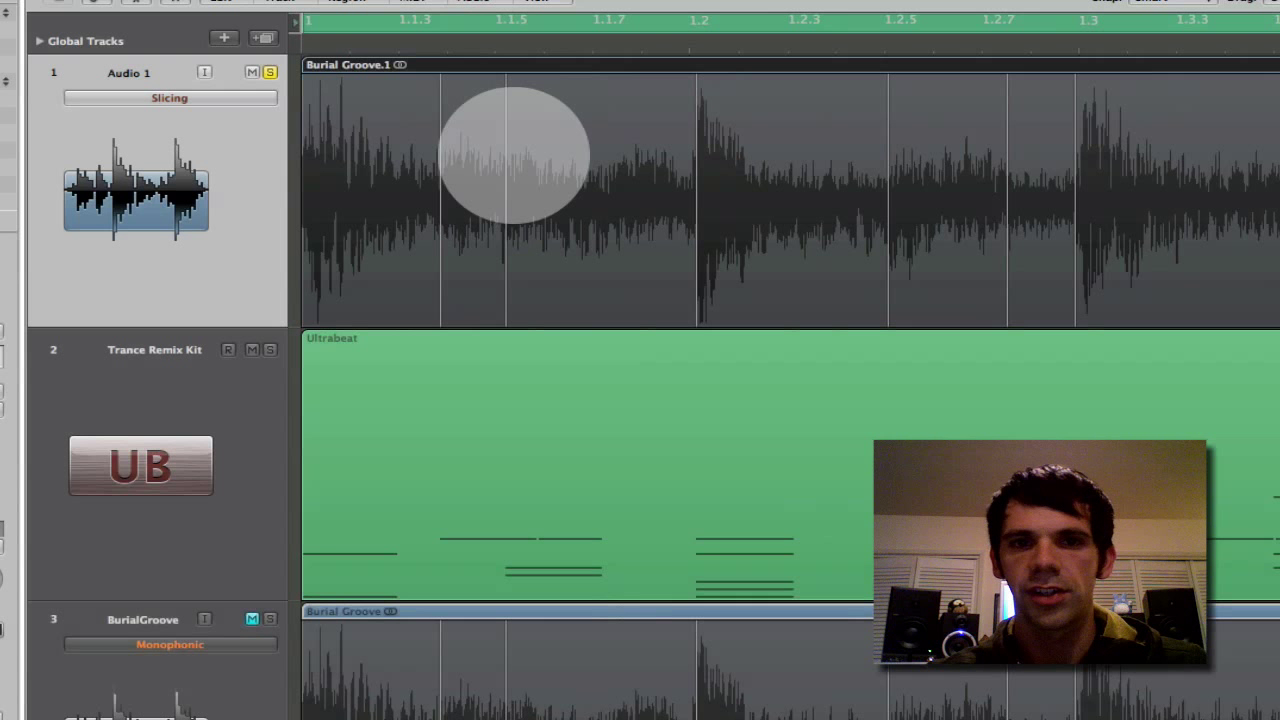
key(ctrl+alt+Left)
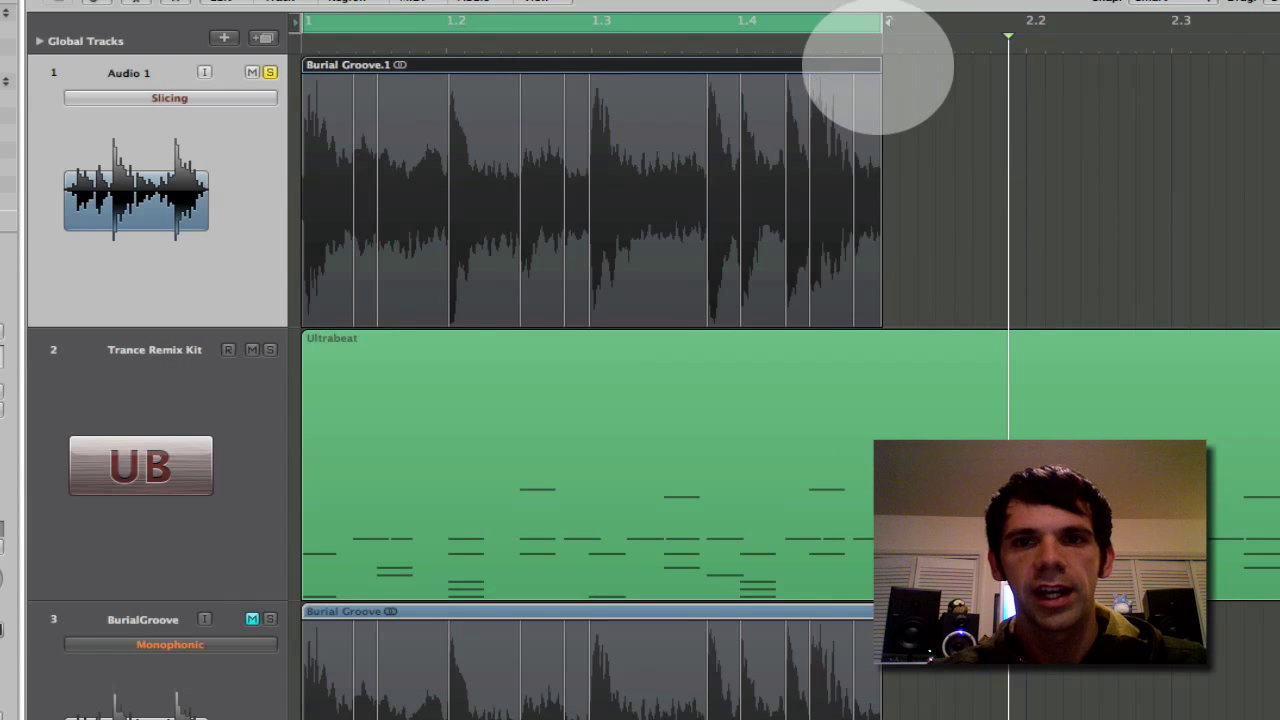
Stretch Burial Groove.1 to two bars, extend the cycle to match, and play it
drag(879, 66, 1279, 90)
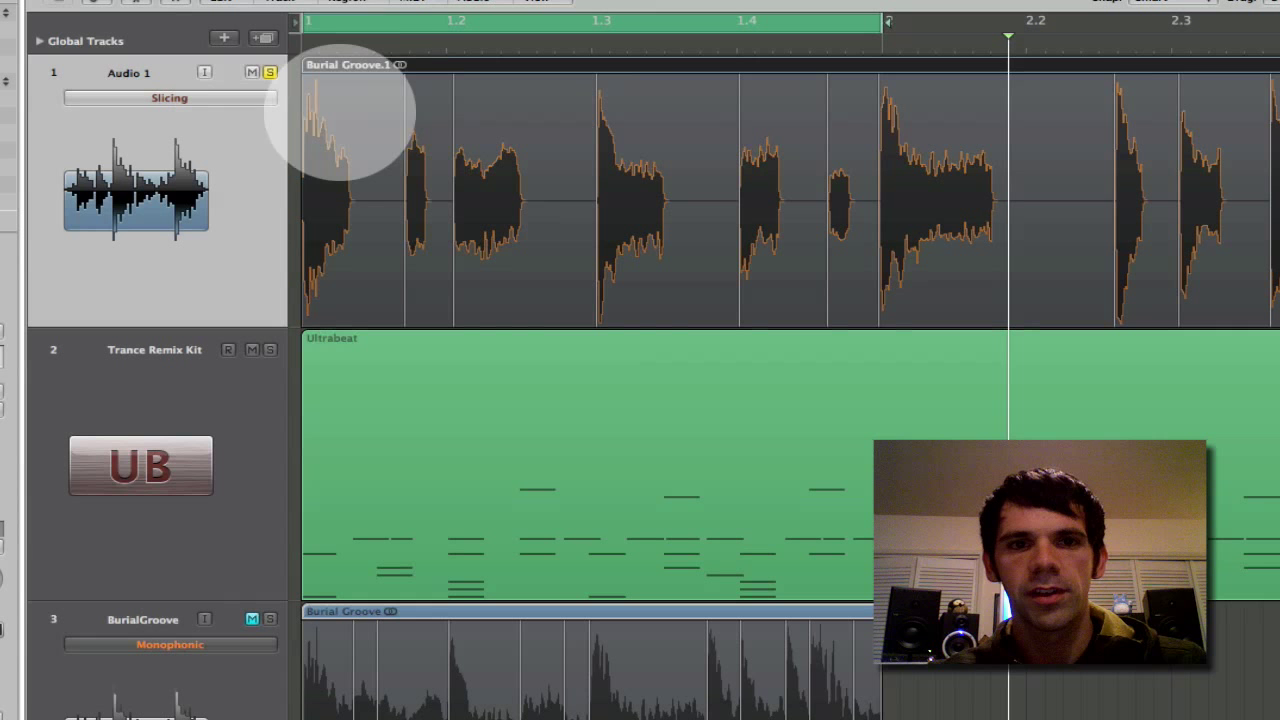
key(ctrl+alt+Left)
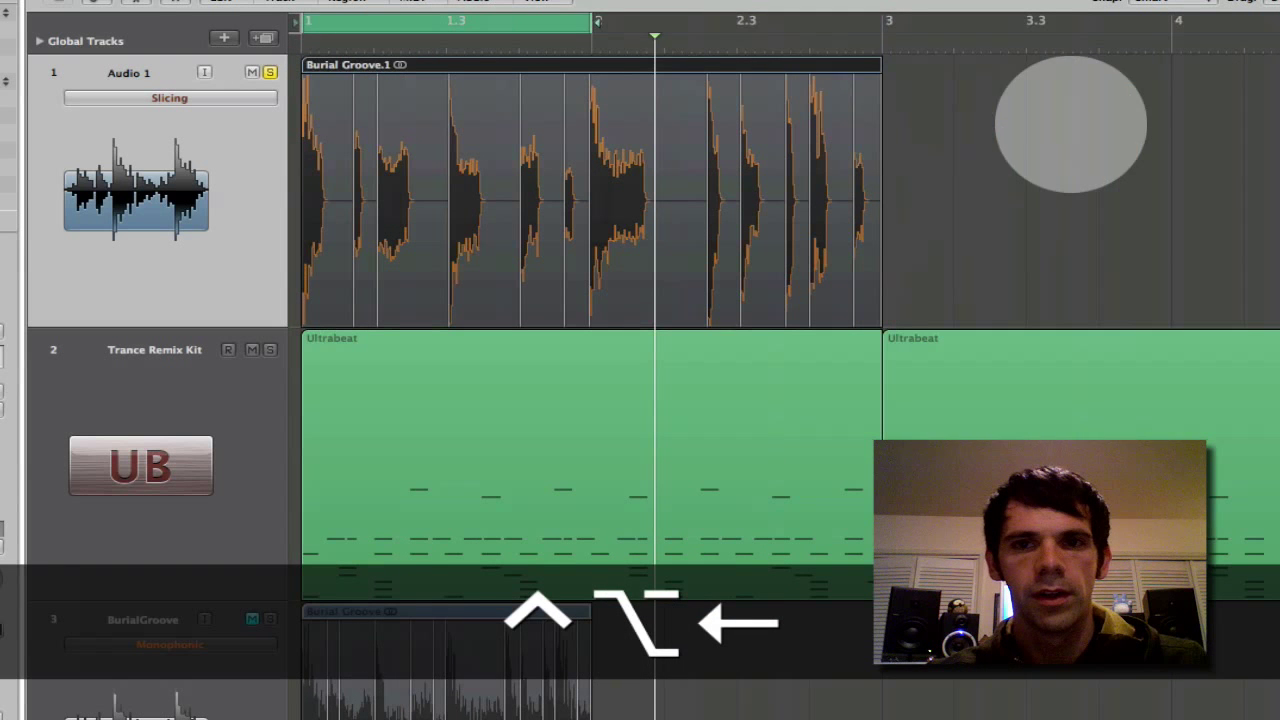
drag(593, 21, 882, 33)
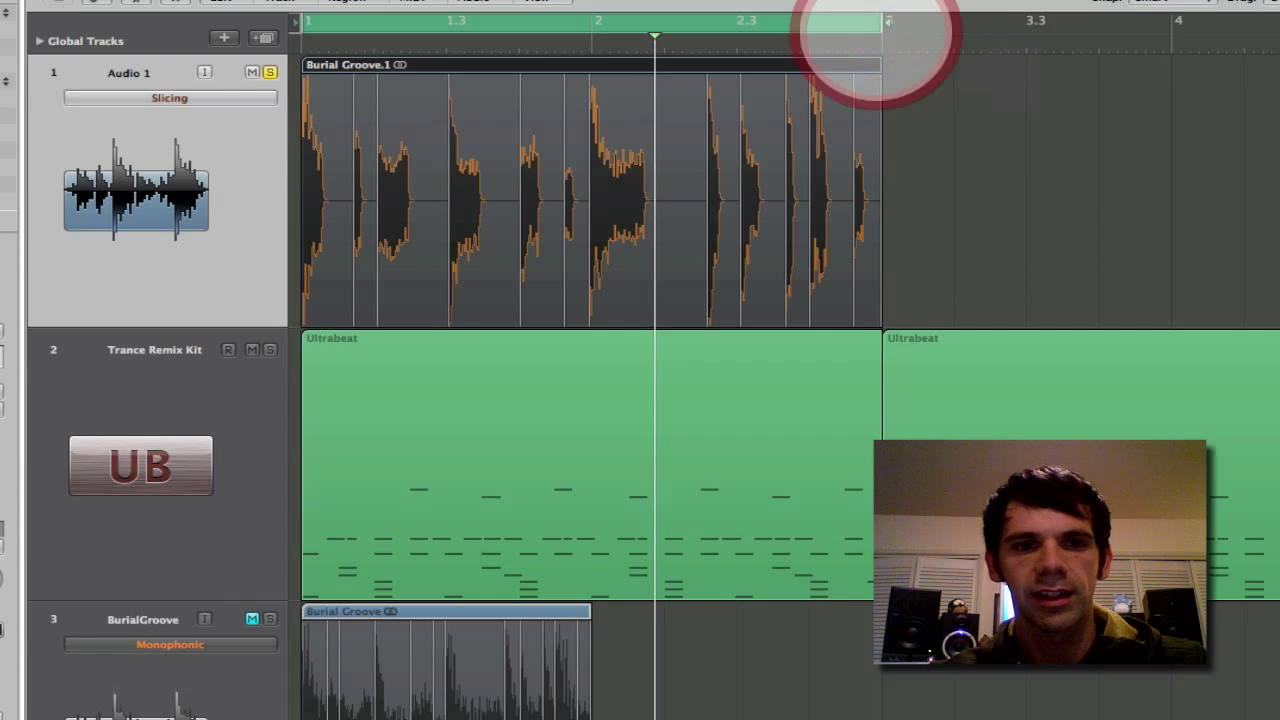
key(space)
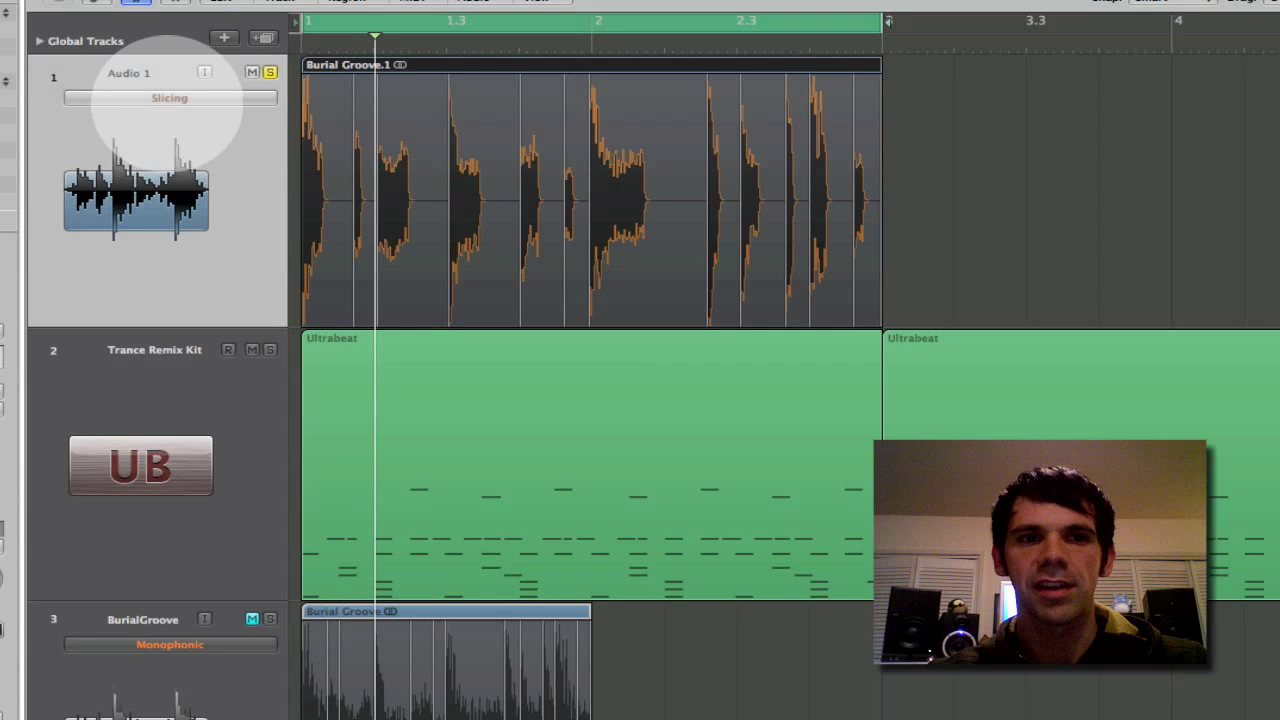
Try Monophonic flex mode on Audio 1, then switch it back to Slicing
drag(160, 97, 167, 138)
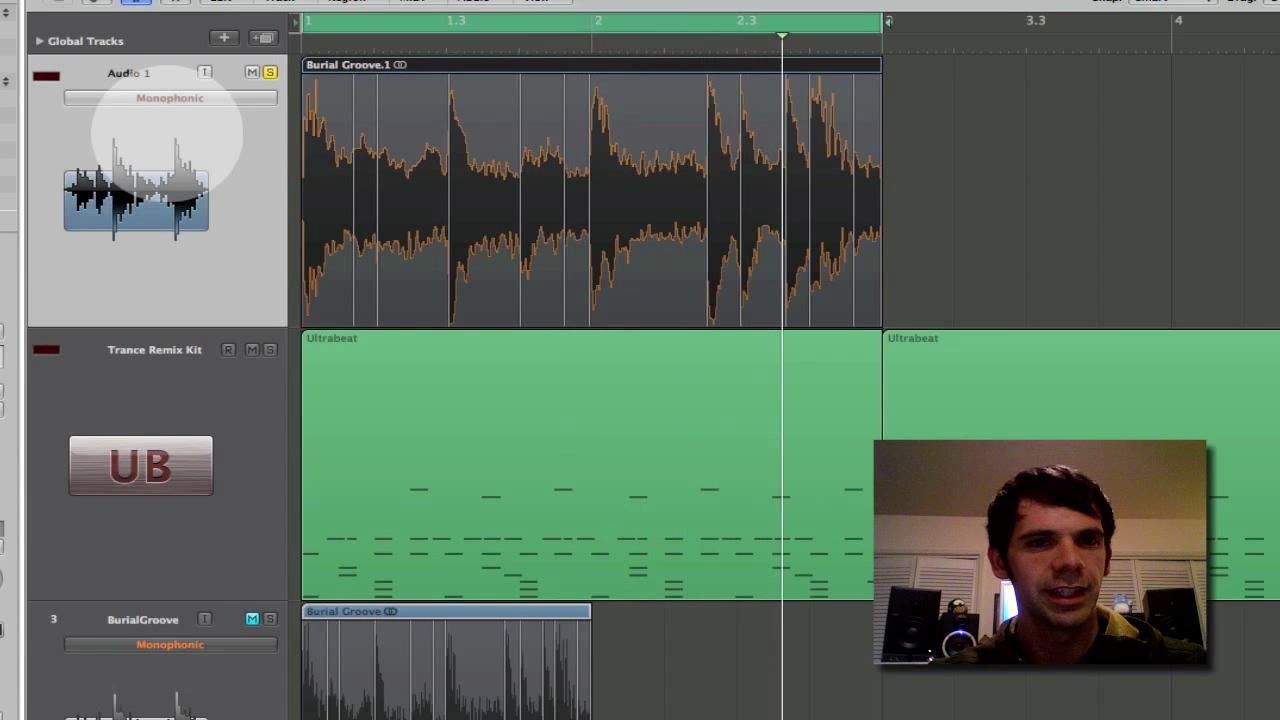
click(170, 97)
click(188, 48)
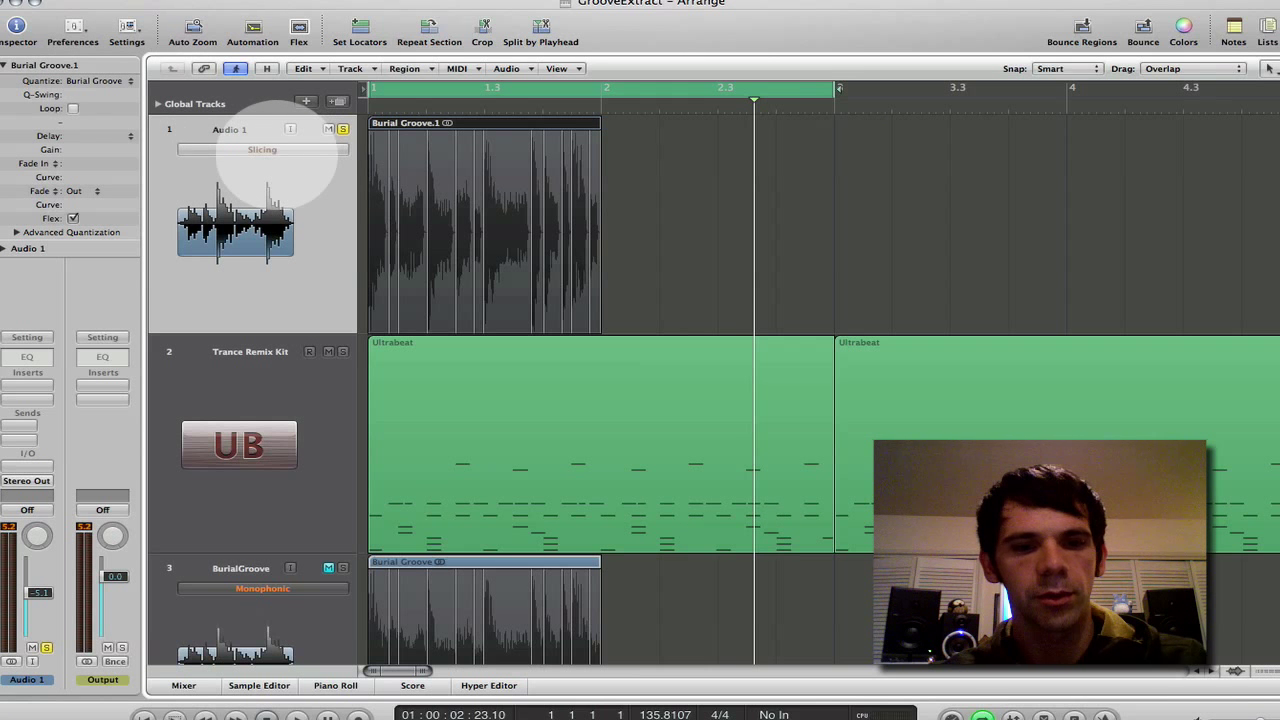
Hide the flex view and confirm Burial Groove is listed in the Burial Groove.1 region's Quantize options
click(229, 130)
key(super+f)
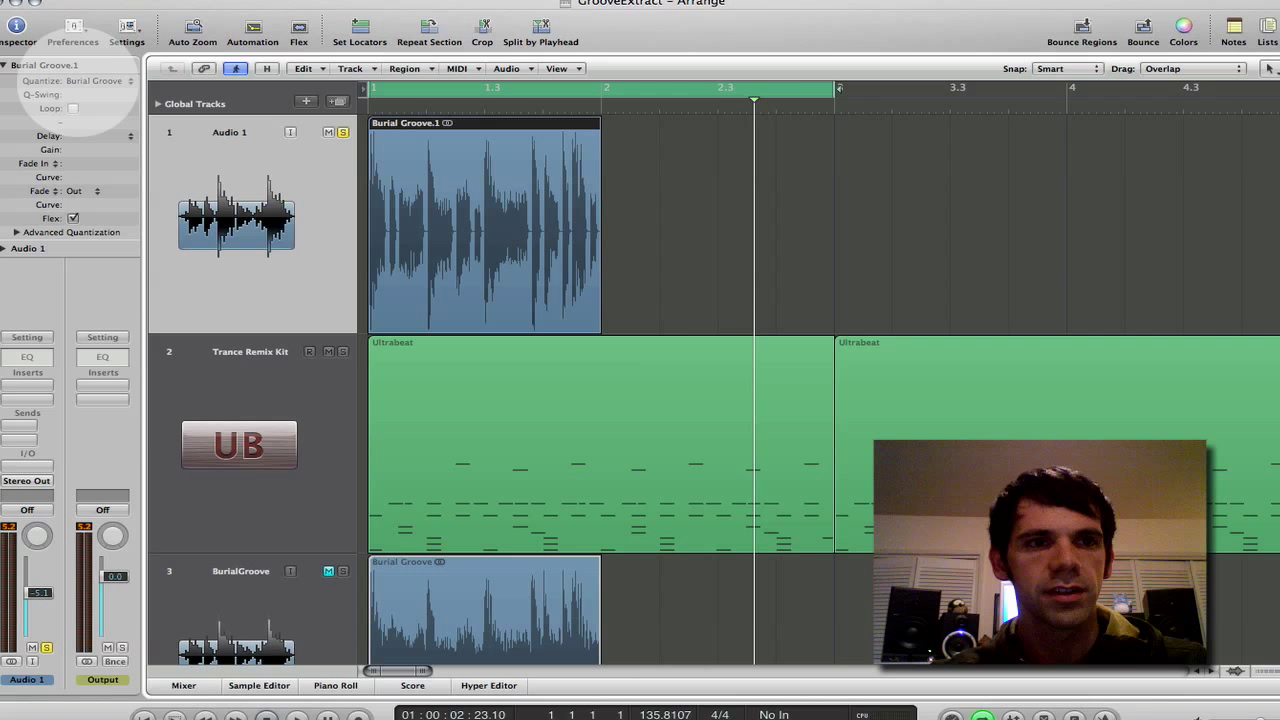
click(80, 81)
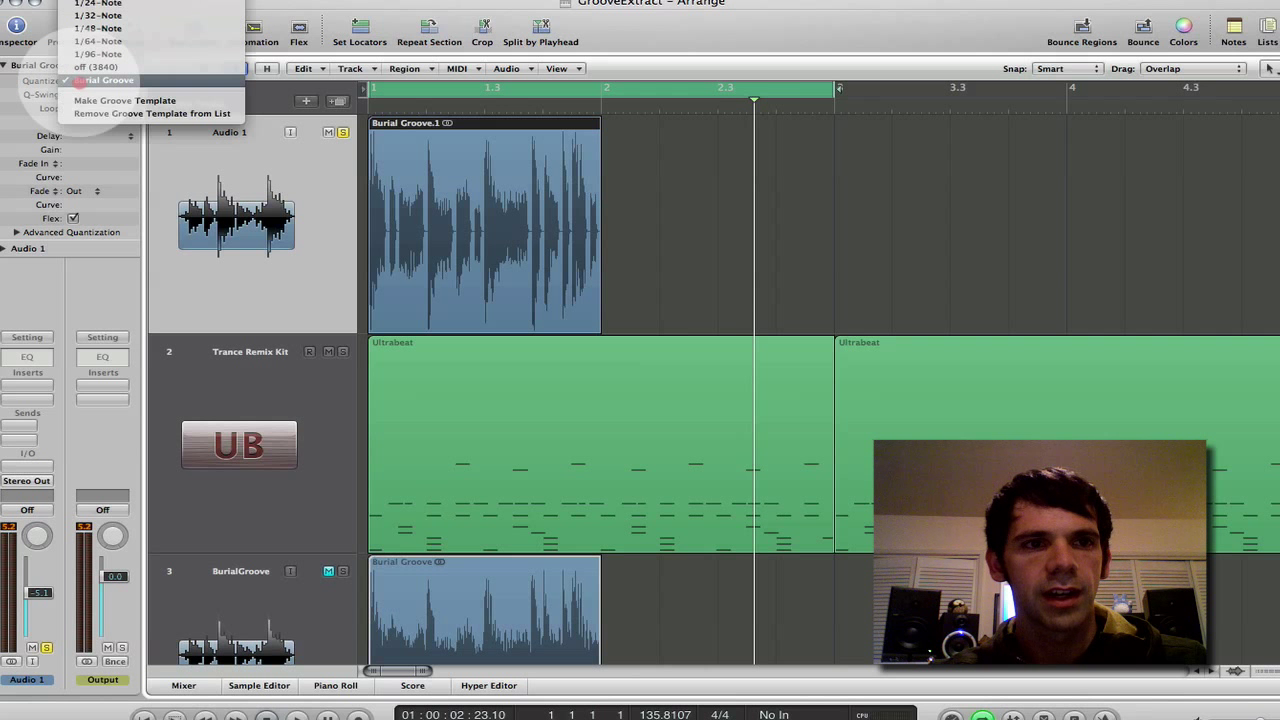
scroll(80, 81, up, 10)
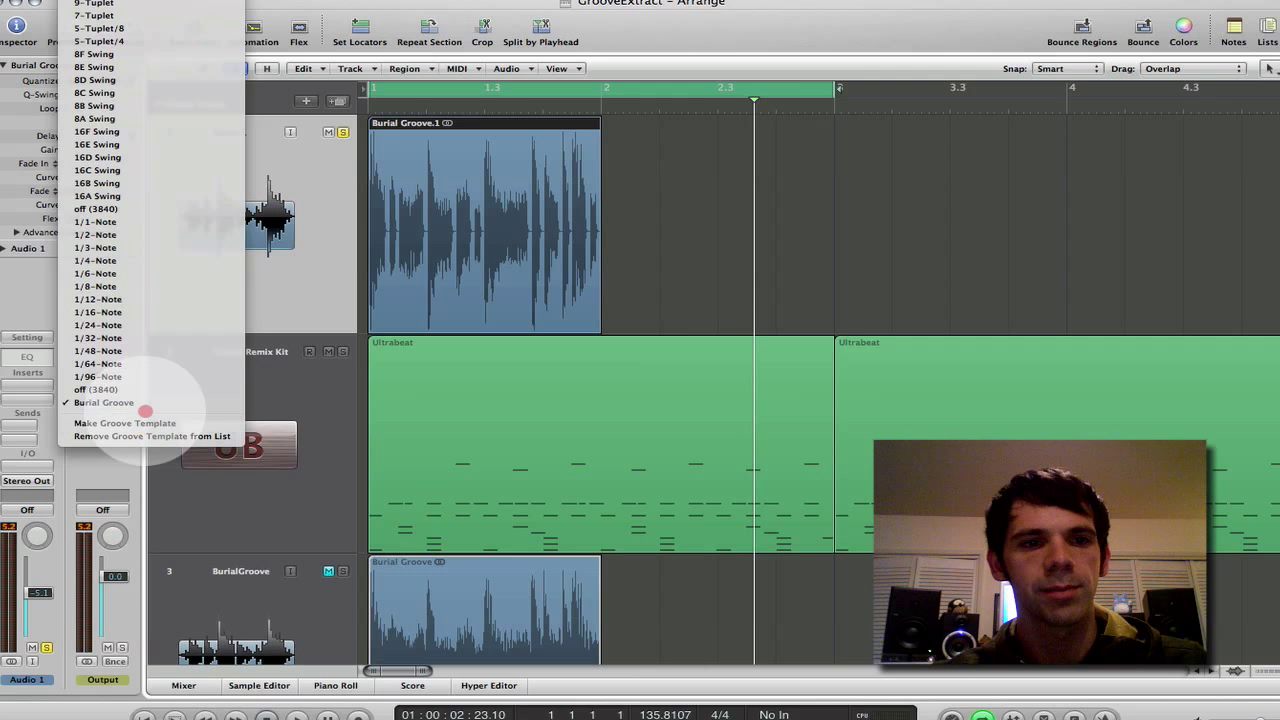
click(145, 410)
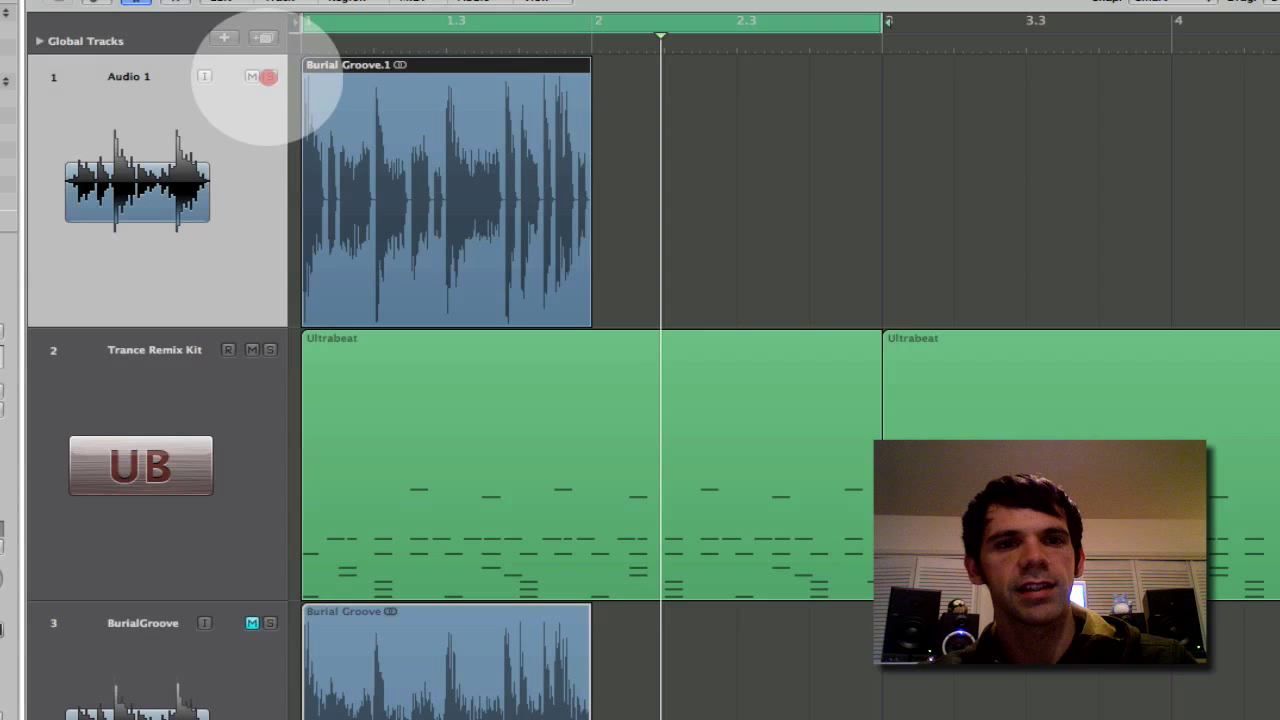
Unsolo and mute Audio 1, check the first Ultrabeat region's Quantize list, then solo Trance Remix Kit and play
click(269, 76)
click(252, 77)
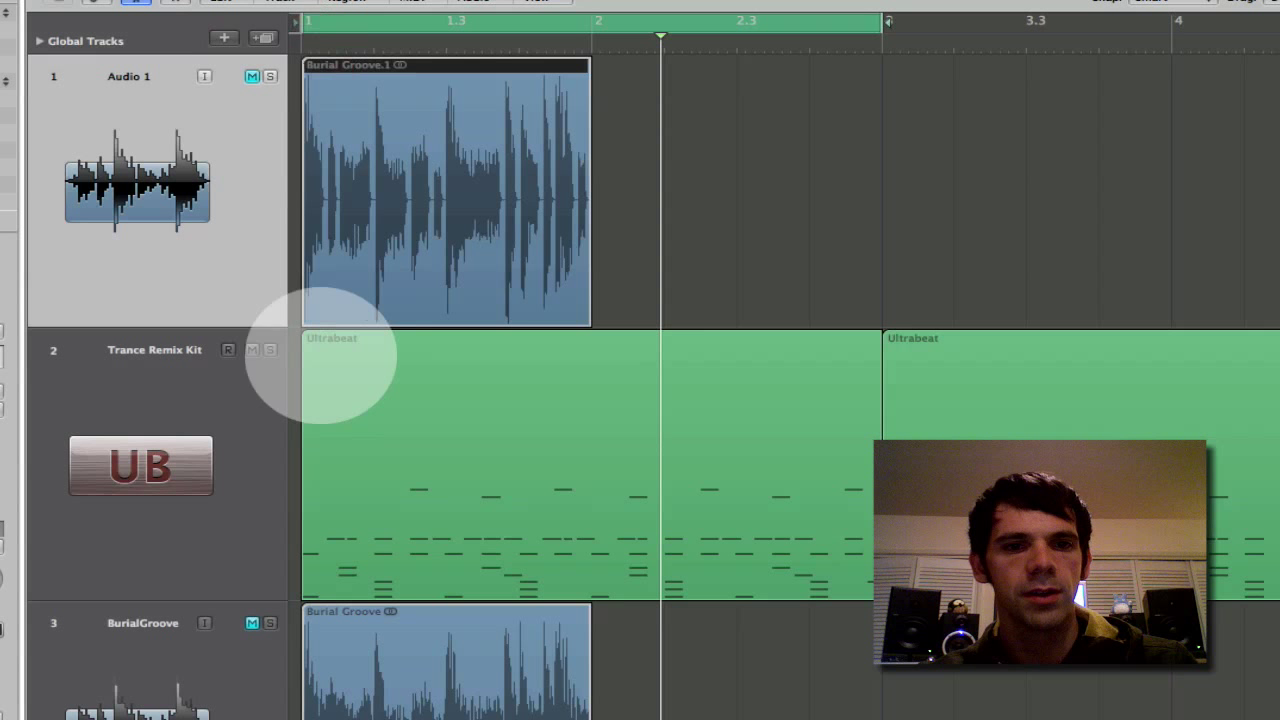
click(357, 364)
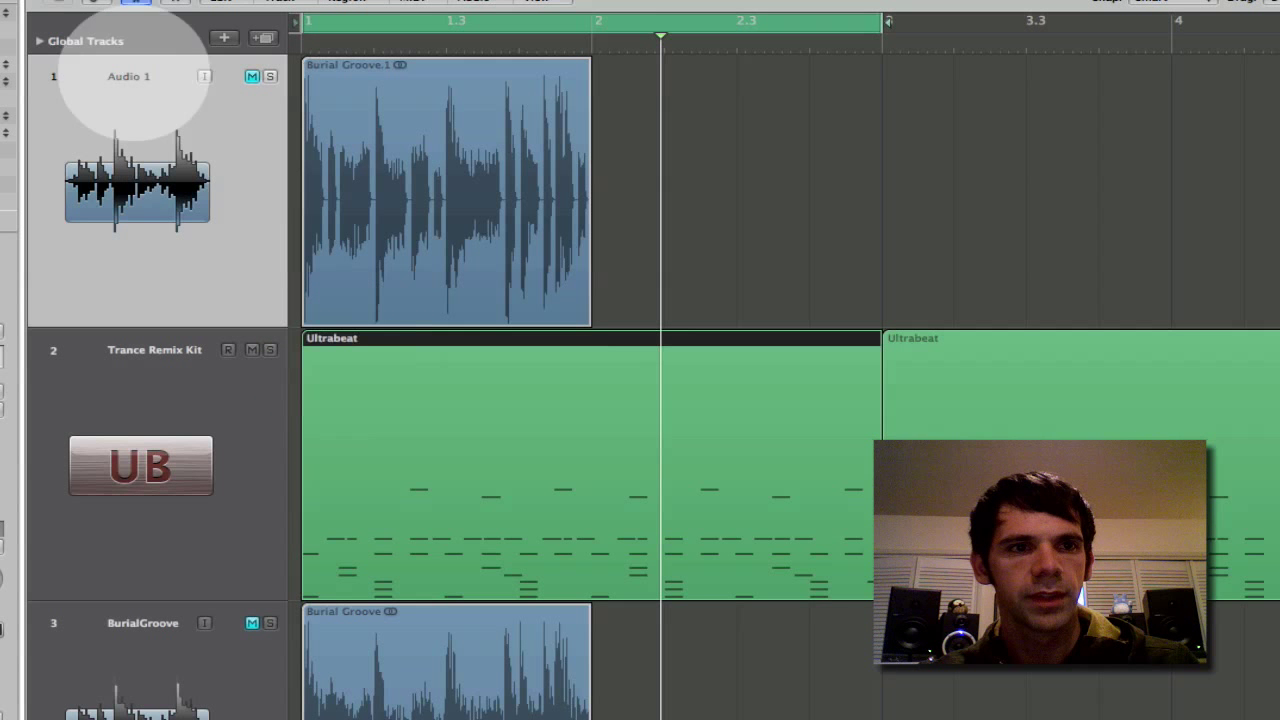
click(5, 63)
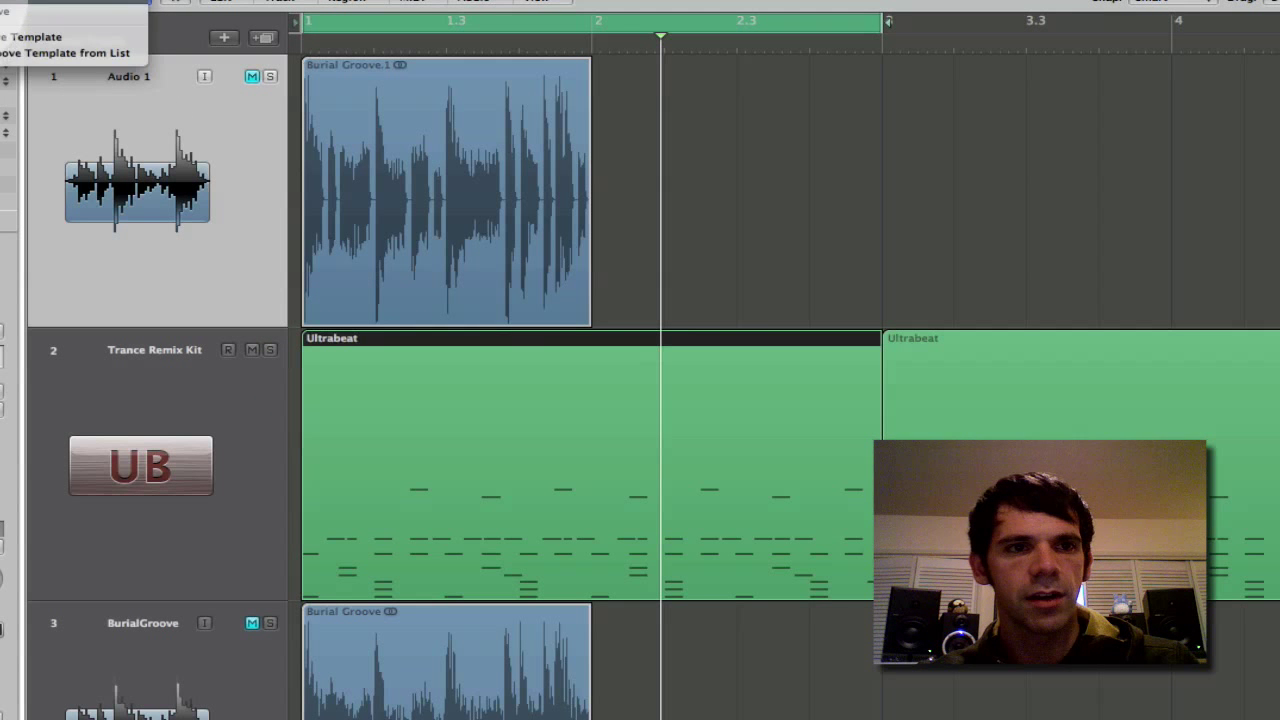
click(30, 37)
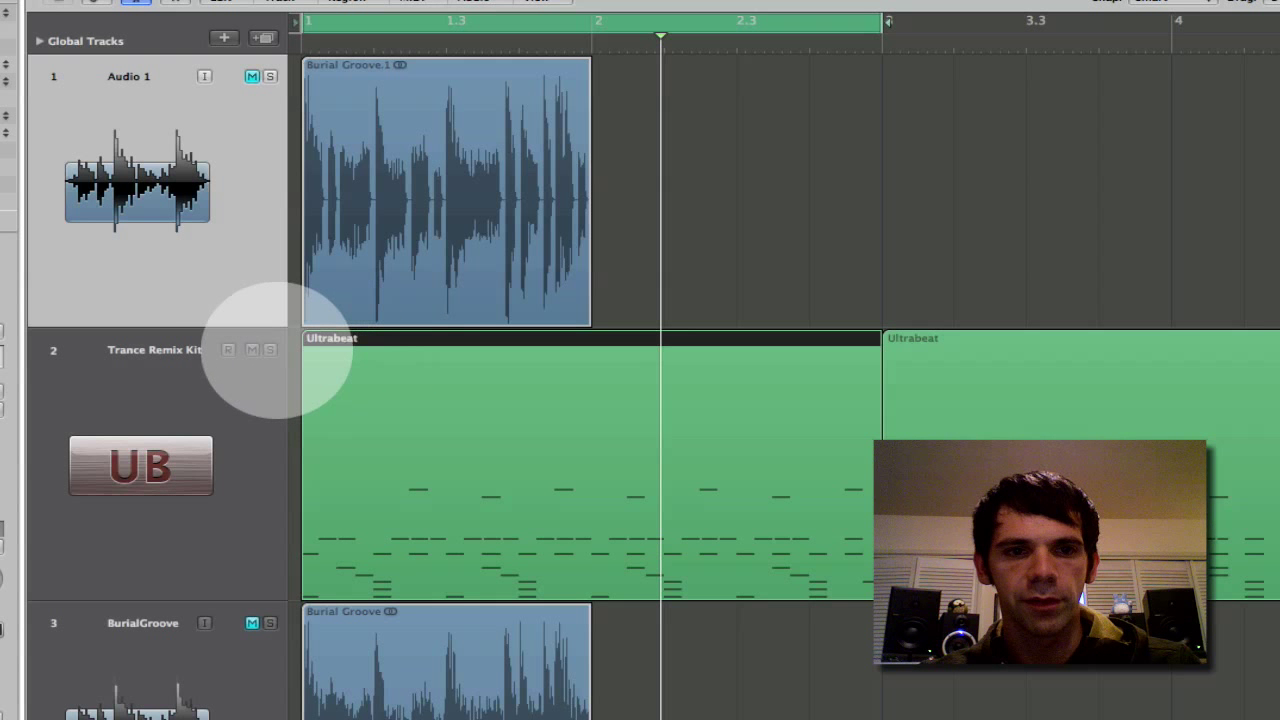
click(270, 349)
key(space)
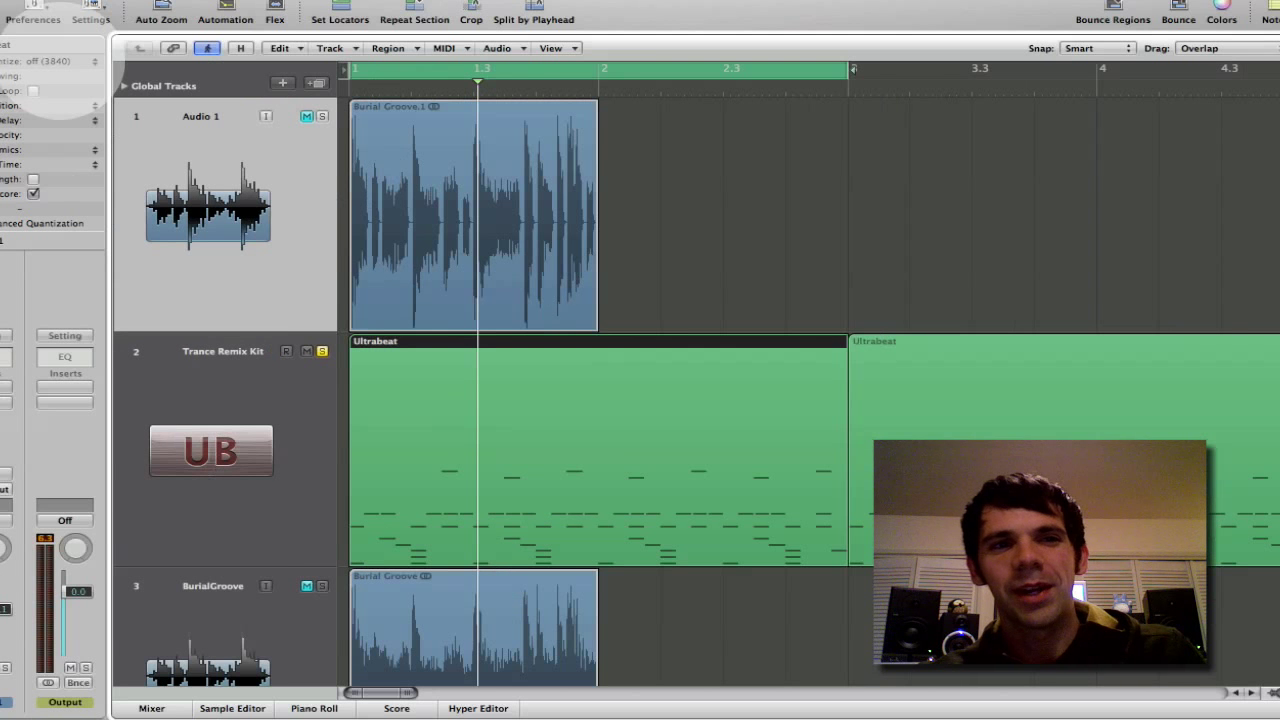
Set the first Ultrabeat region's Quantize to Burial Groove and play it
click(60, 61)
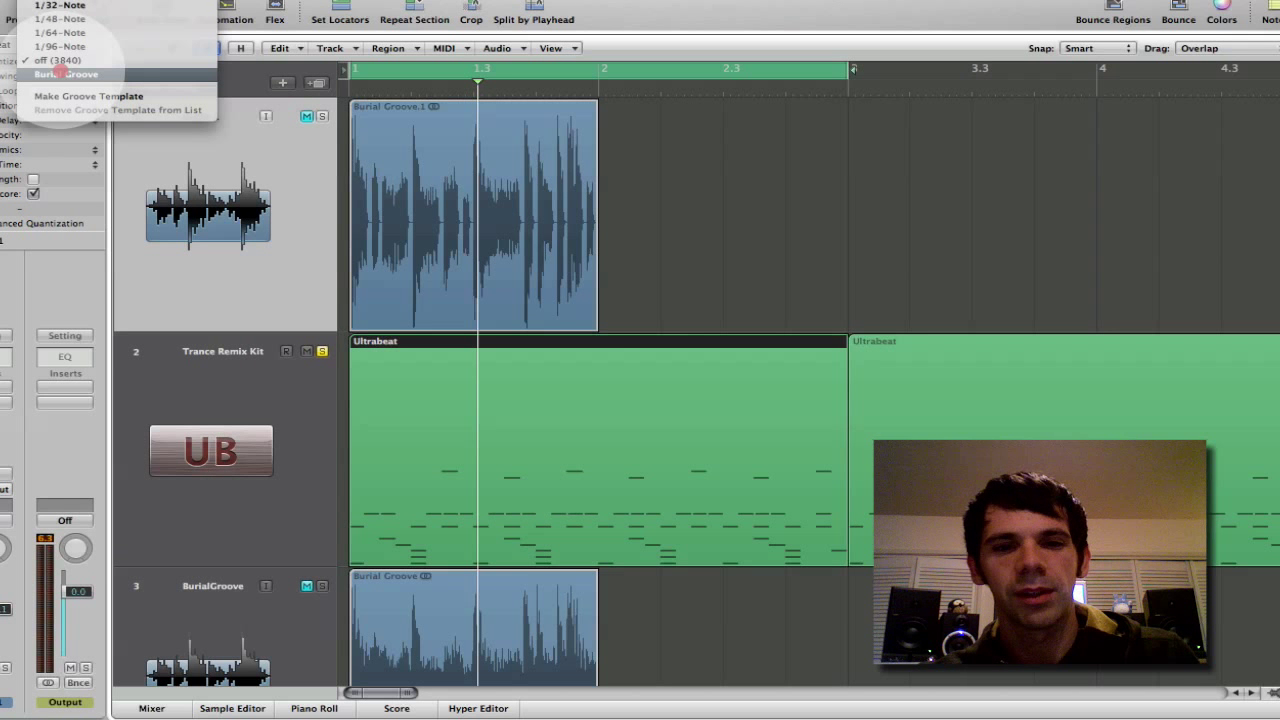
click(62, 73)
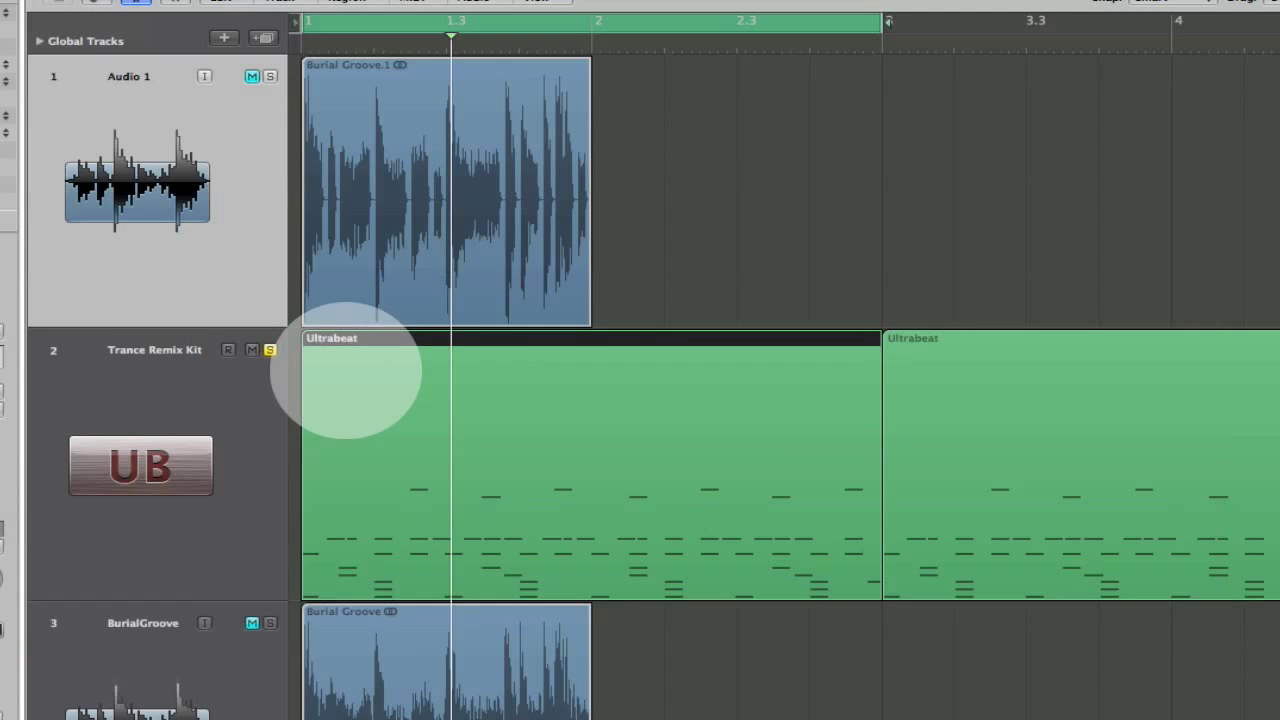
key(space)
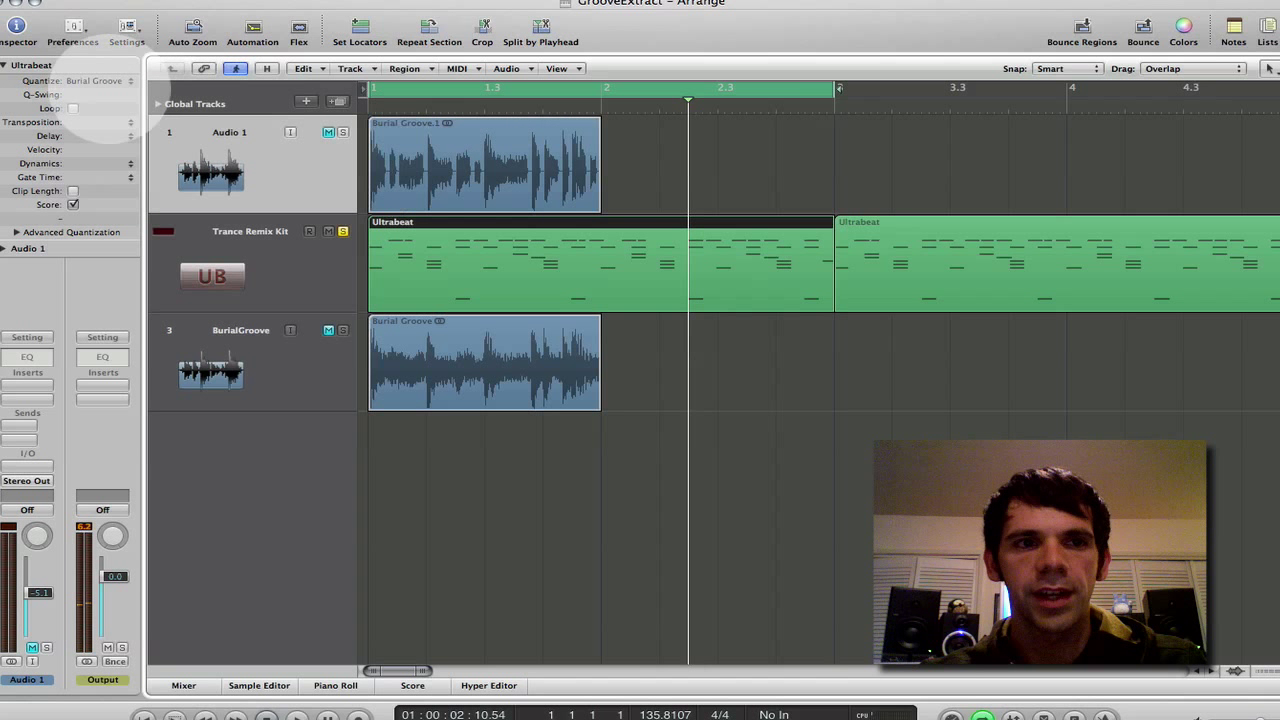
Verify Burial Groove stays selected as the quantize value and replay the beat from bar 1
click(100, 80)
click(100, 80)
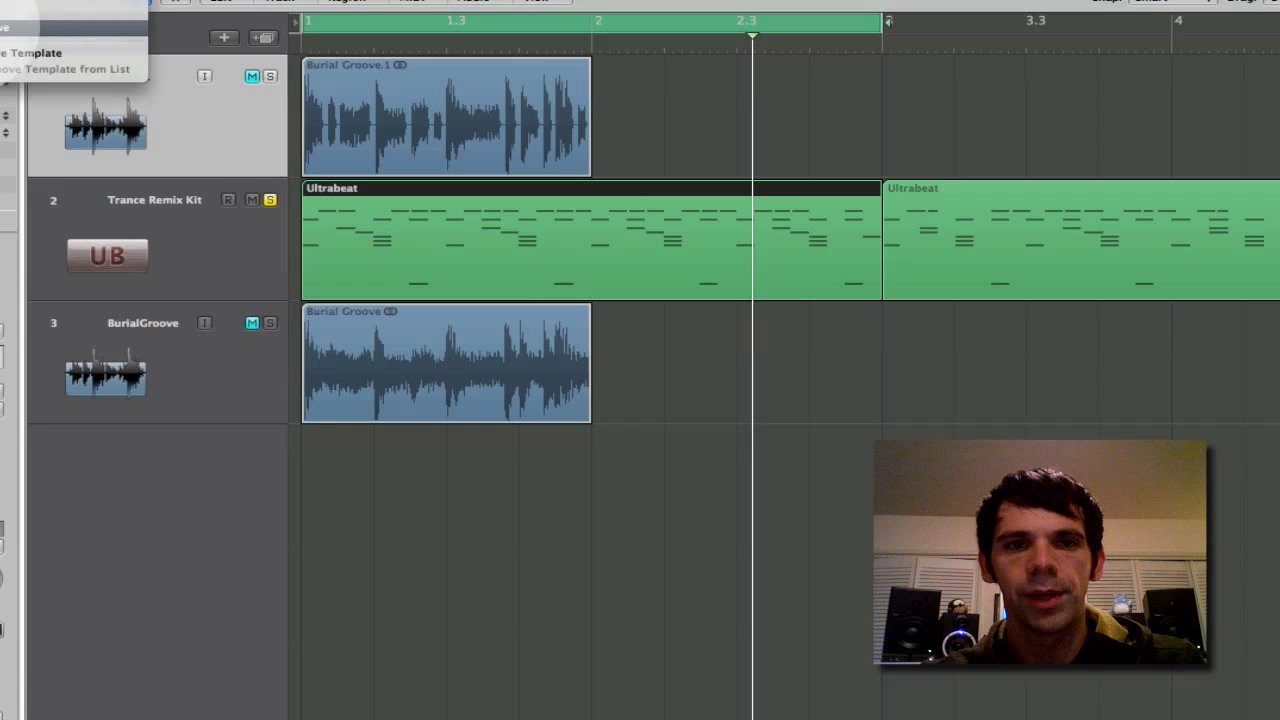
key(Return)
key(space)
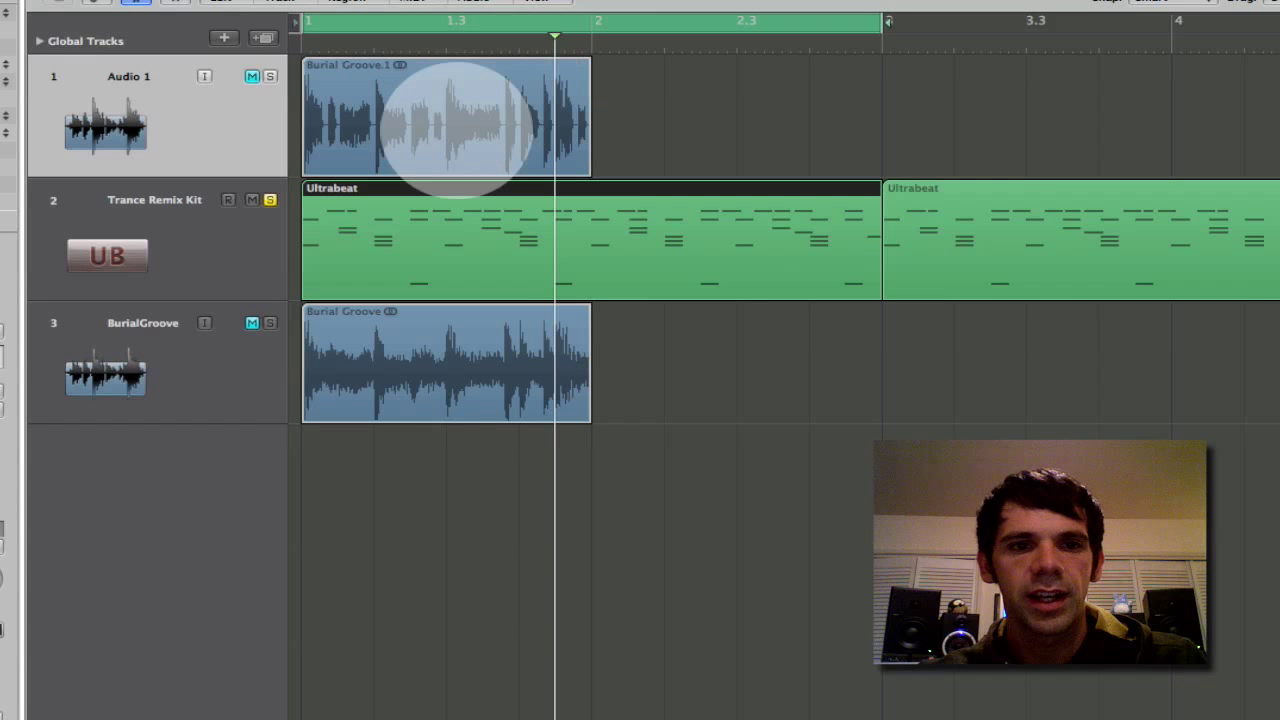
Add the Club Dance Beat 027 Apple Loop on a new track and play the arrangement from bar 1
click(445, 118)
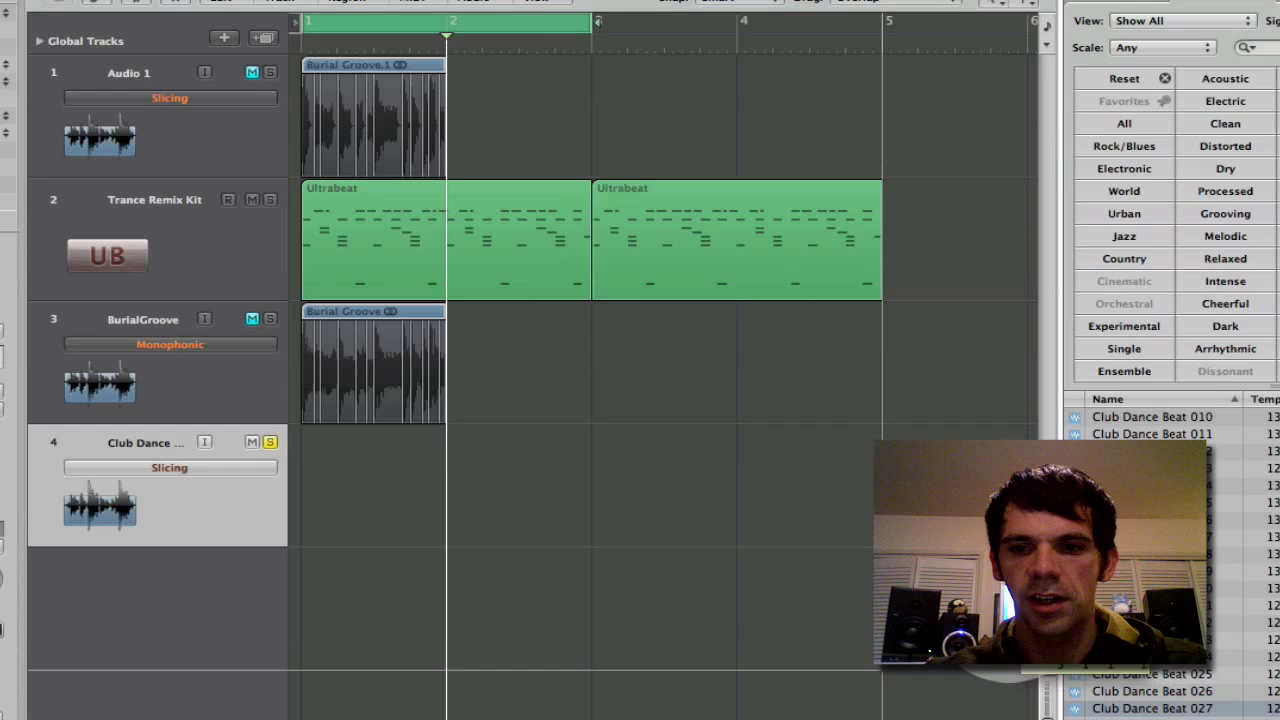
drag(900, 610, 318, 513)
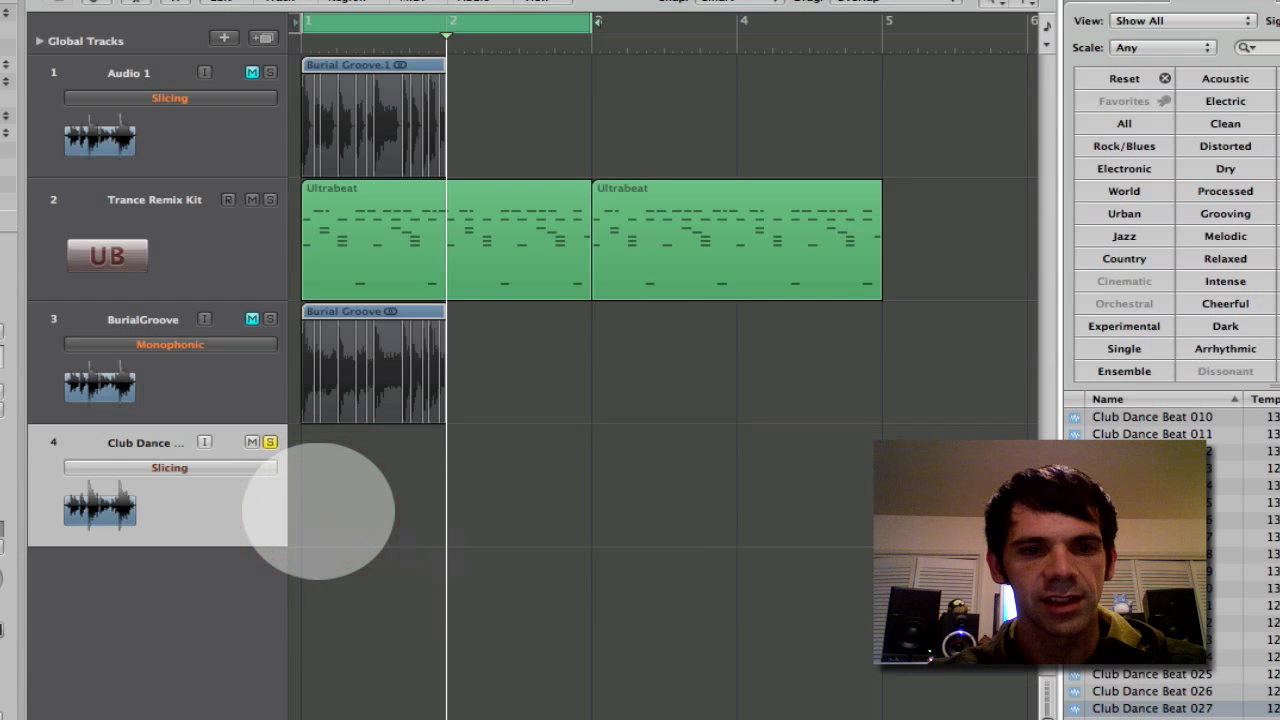
key(o)
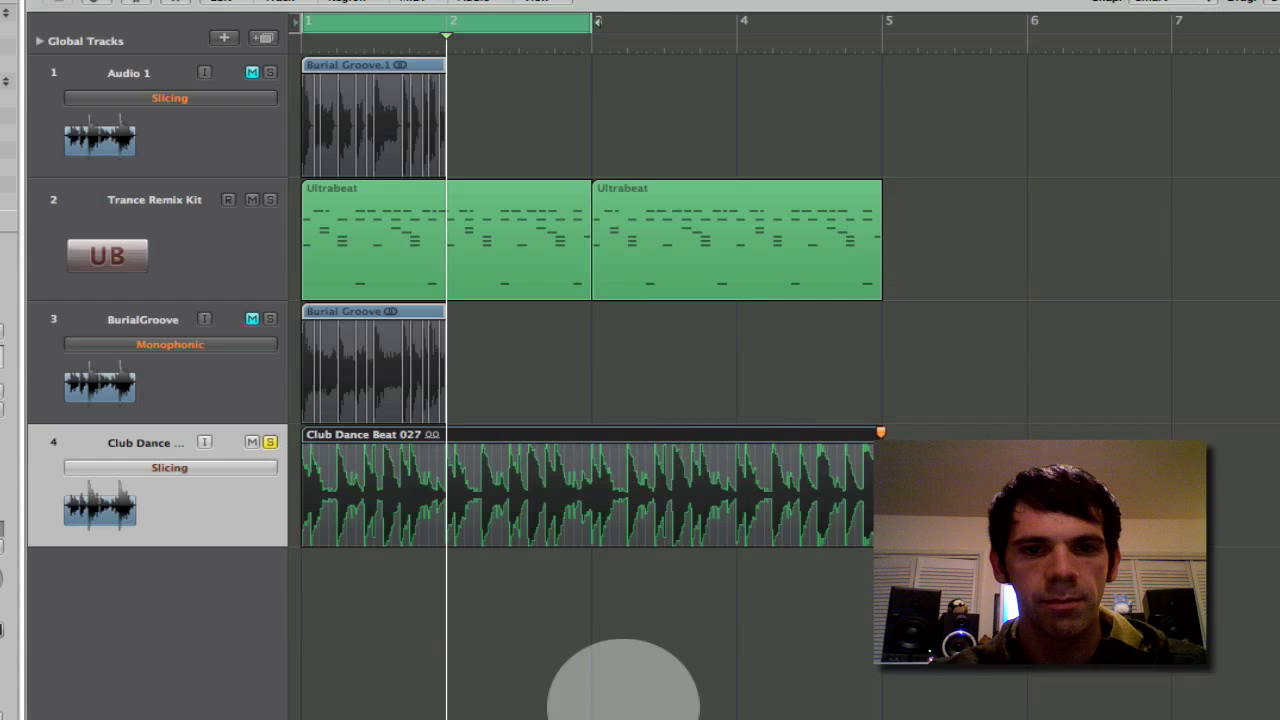
click(623, 683)
key(Return)
key(space)
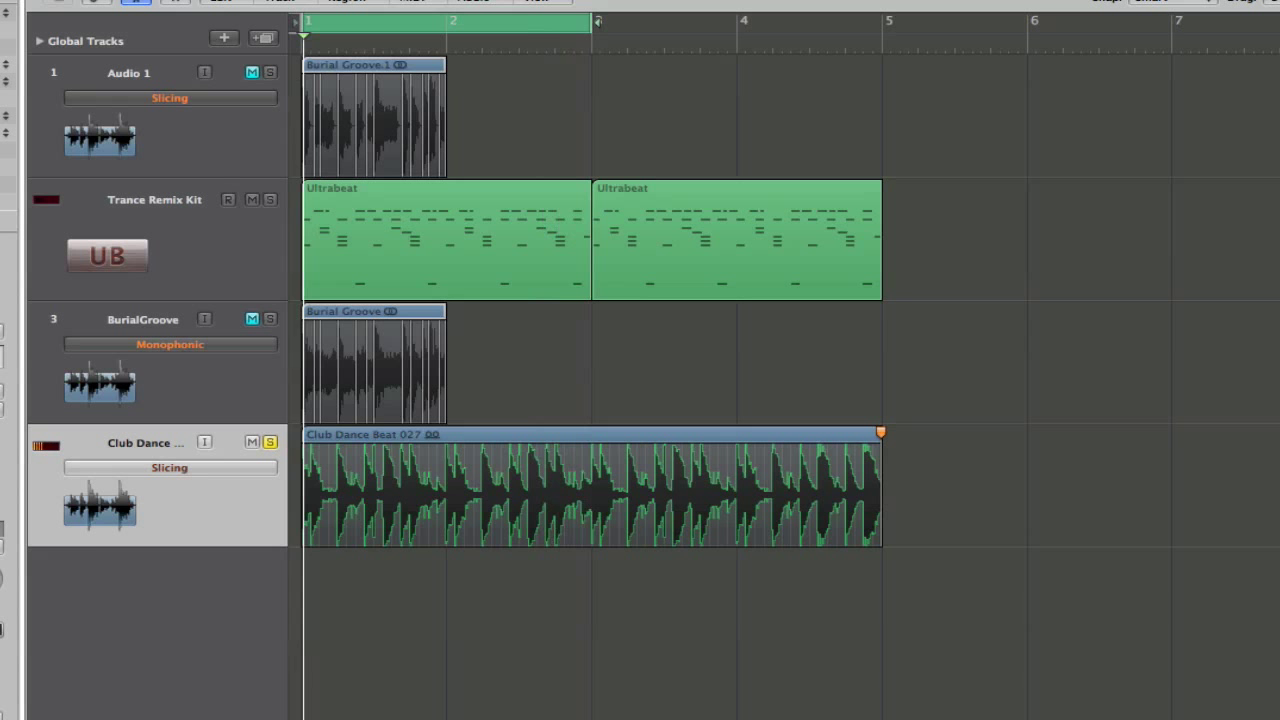
click(231, 531)
key(space)
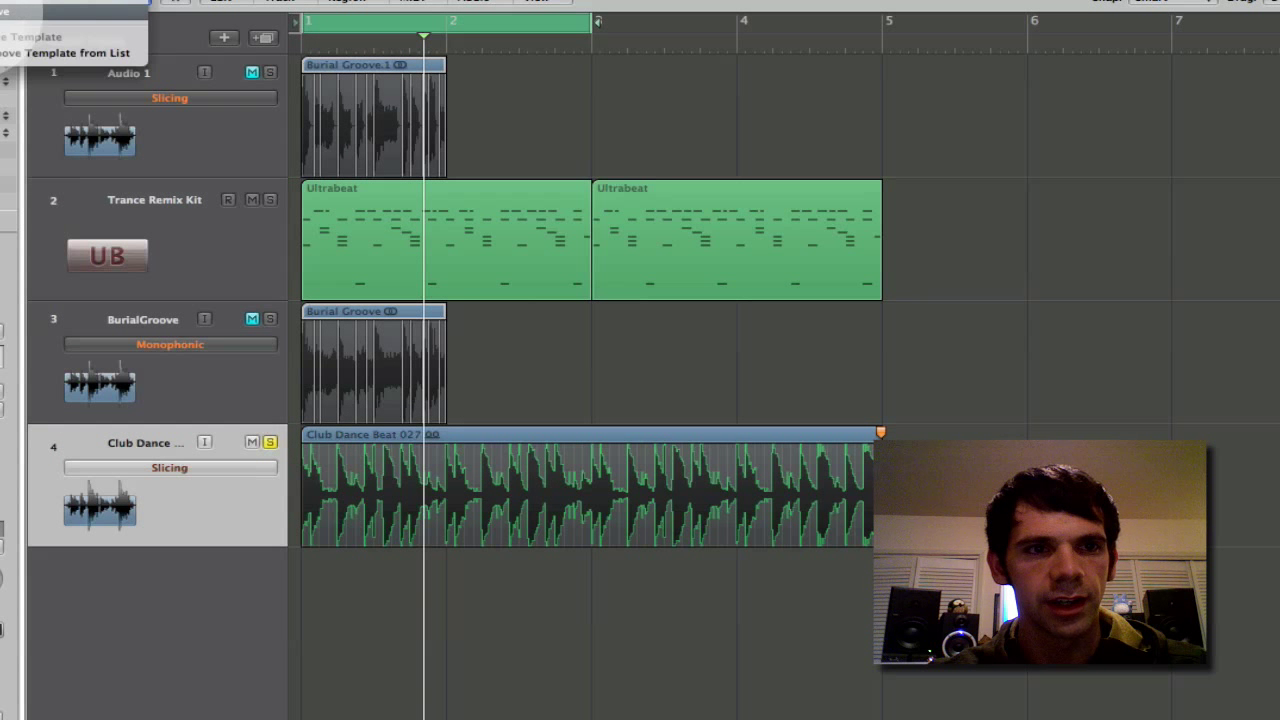
Quantize the Club Dance Beat 027 region to Burial Groove, play it, and zoom in for a closer look
click(117, 172)
click(20, 52)
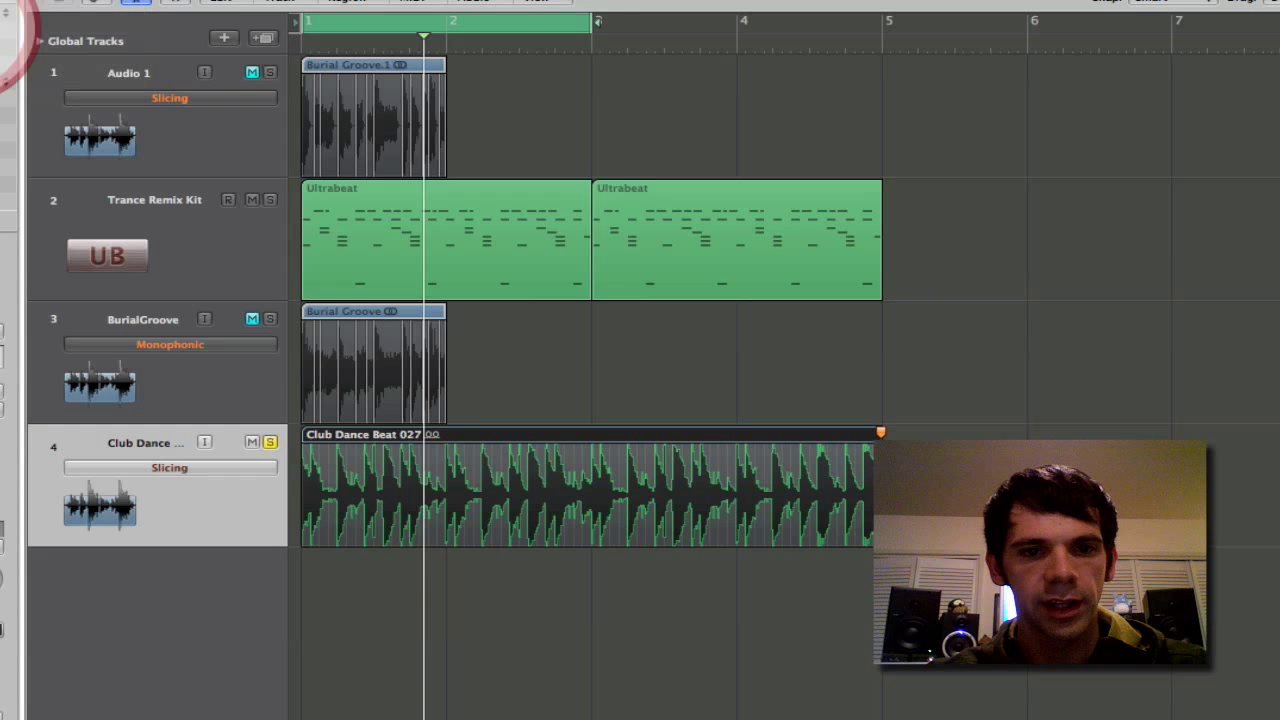
key(space)
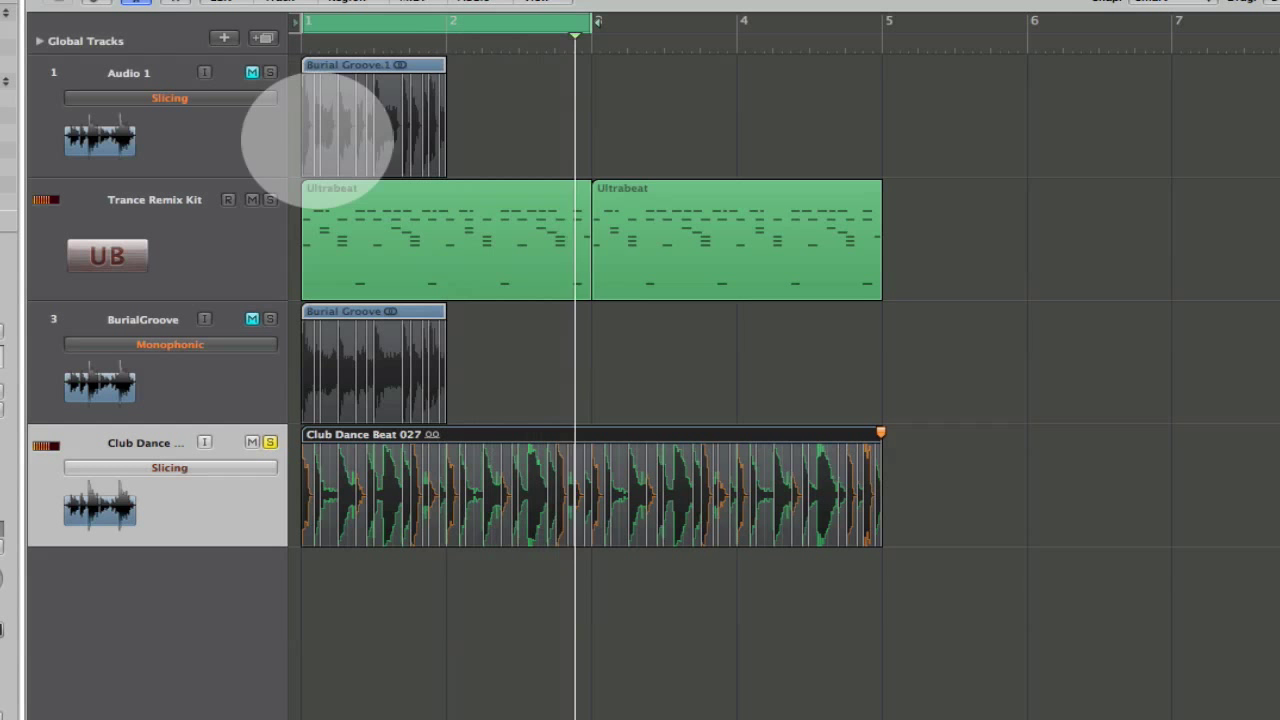
key(super+Right)
key(super+Down)
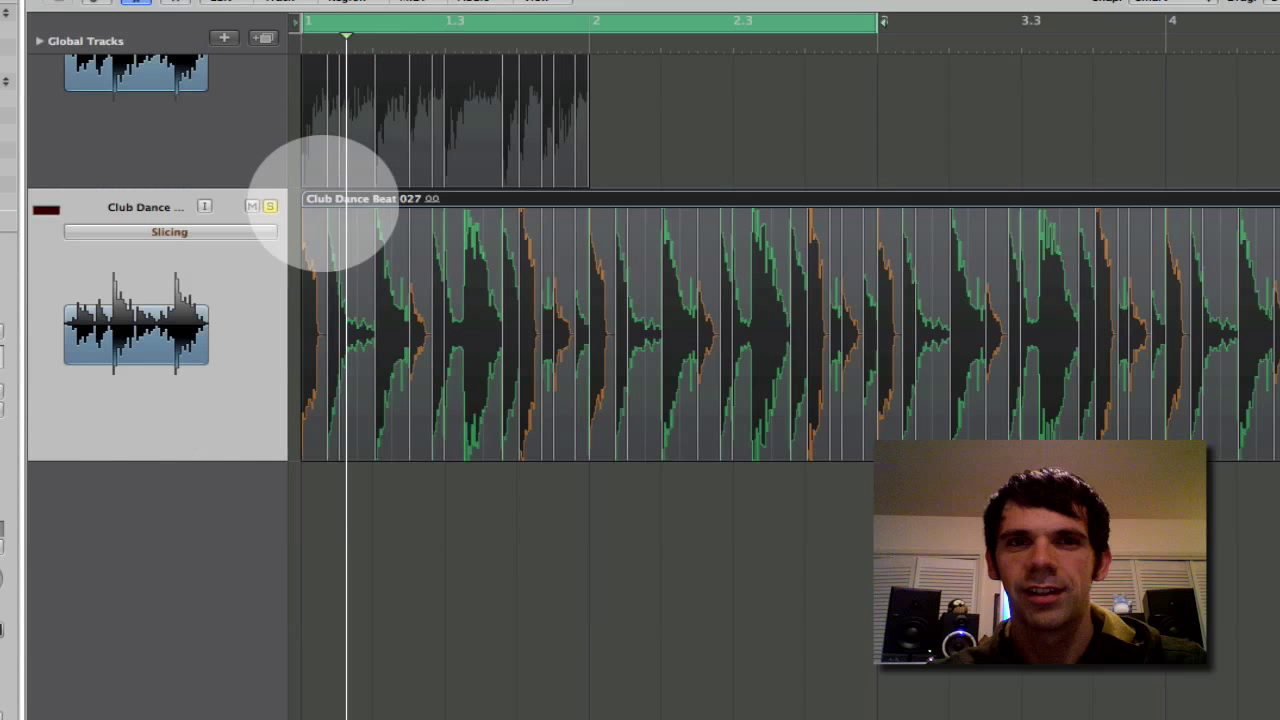